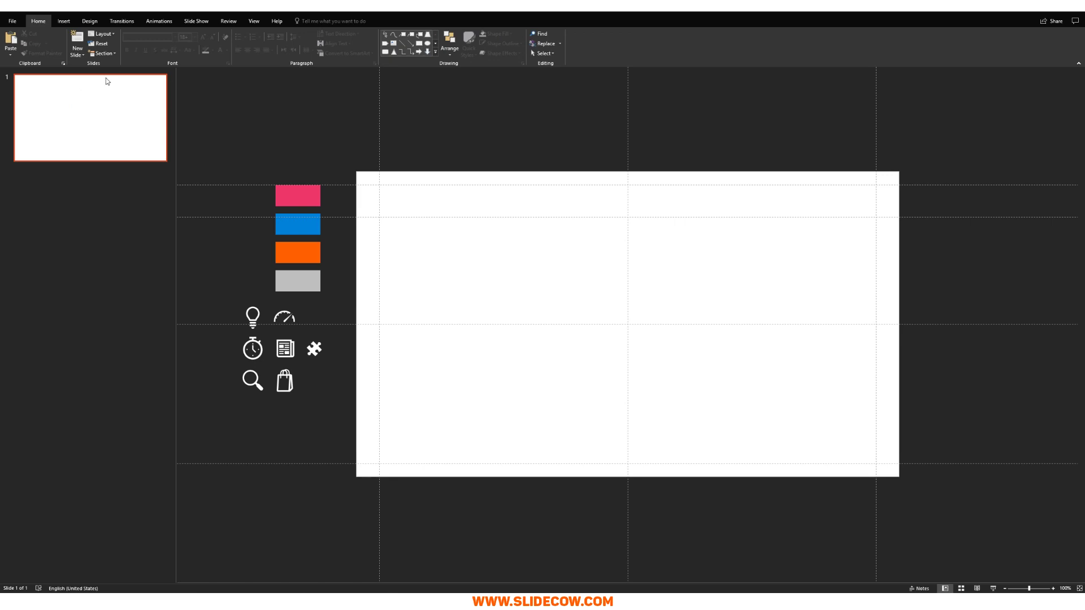
Step: Insert a Basic Venn SmartArt from the Relationship layouts and shrink its frame vertically
{"action": "left_click", "coordinate": [63, 21]}
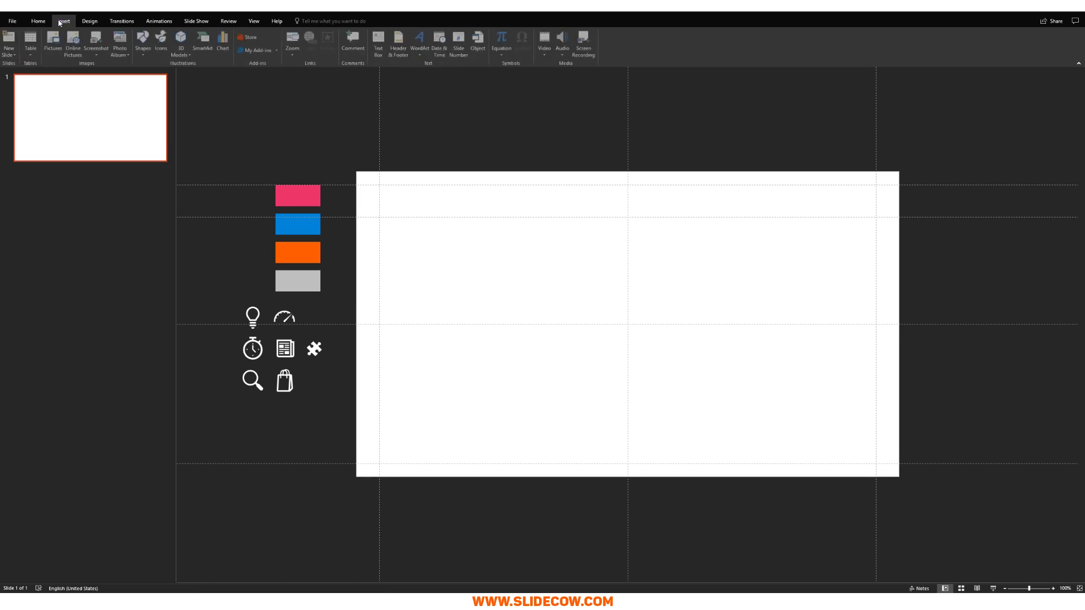
{"action": "left_click", "coordinate": [204, 42]}
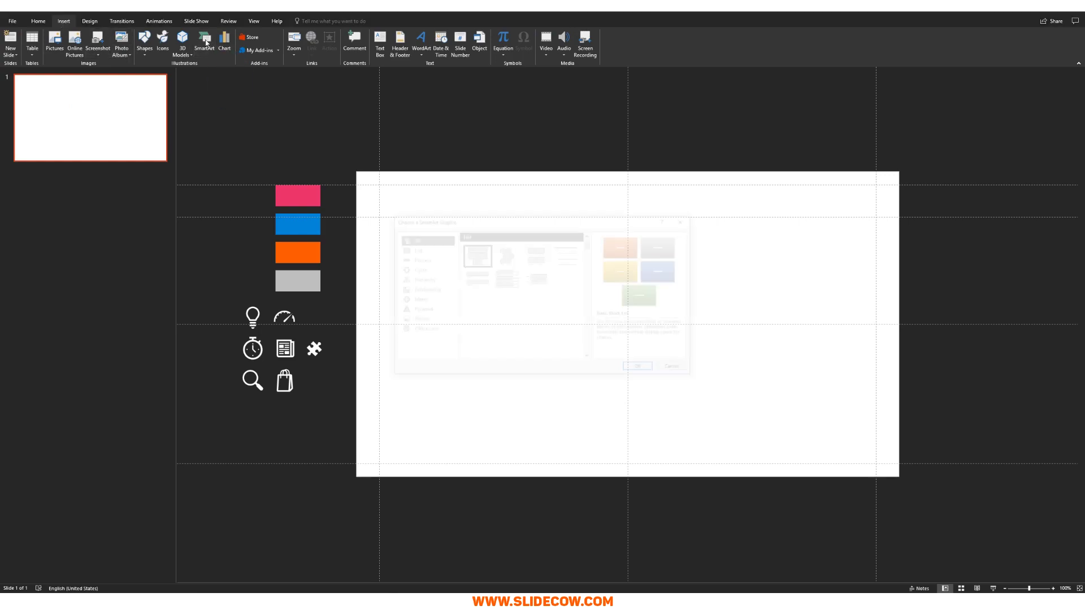
{"action": "left_click", "coordinate": [435, 292]}
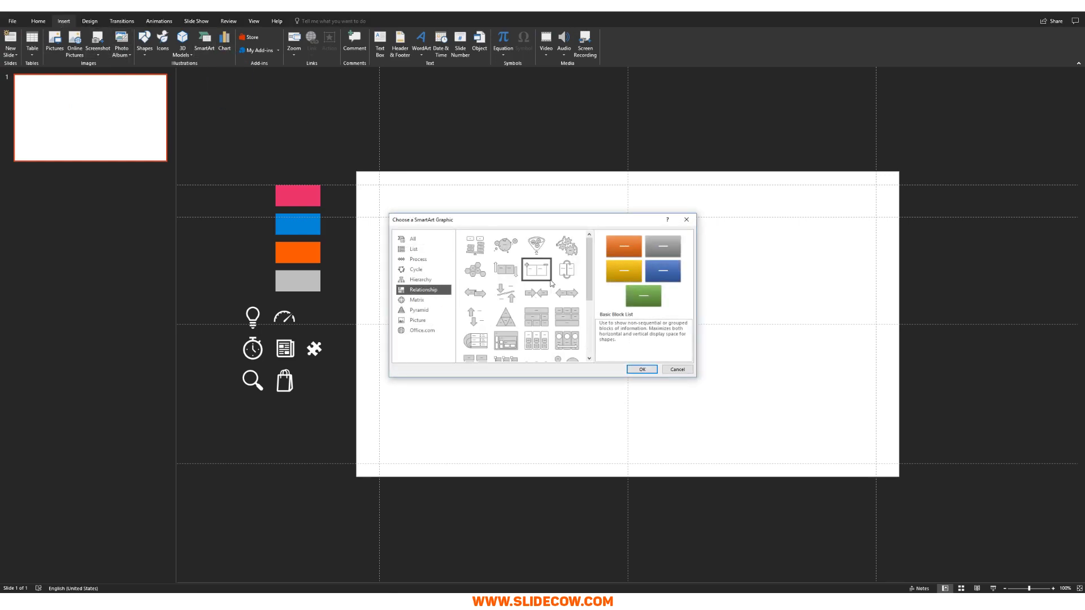
{"action": "scroll", "coordinate": [553, 285], "scroll_direction": "down", "scroll_amount": 3}
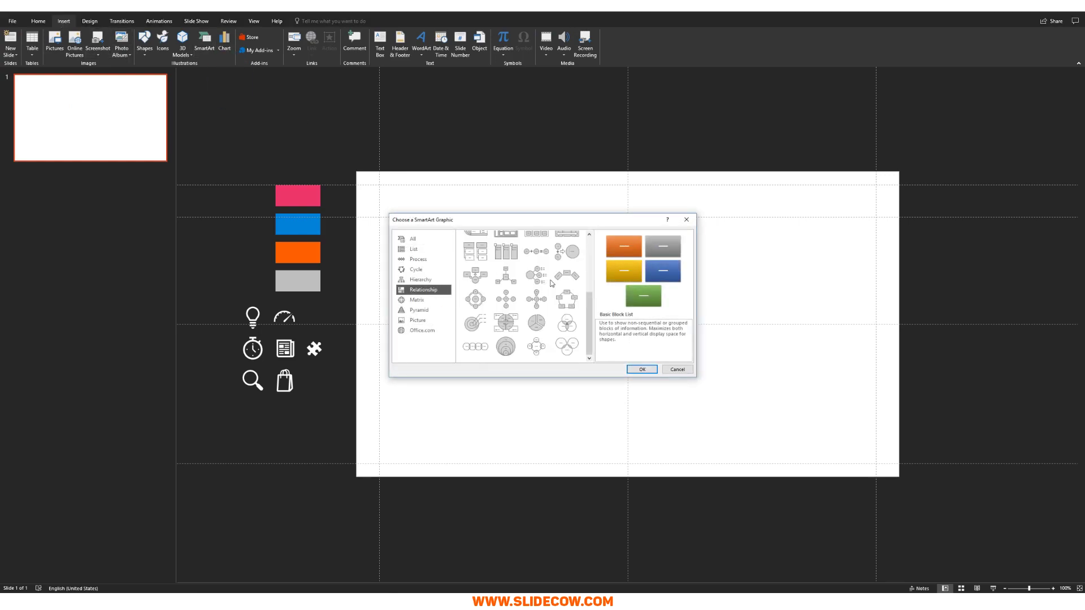
{"action": "left_click", "coordinate": [576, 330]}
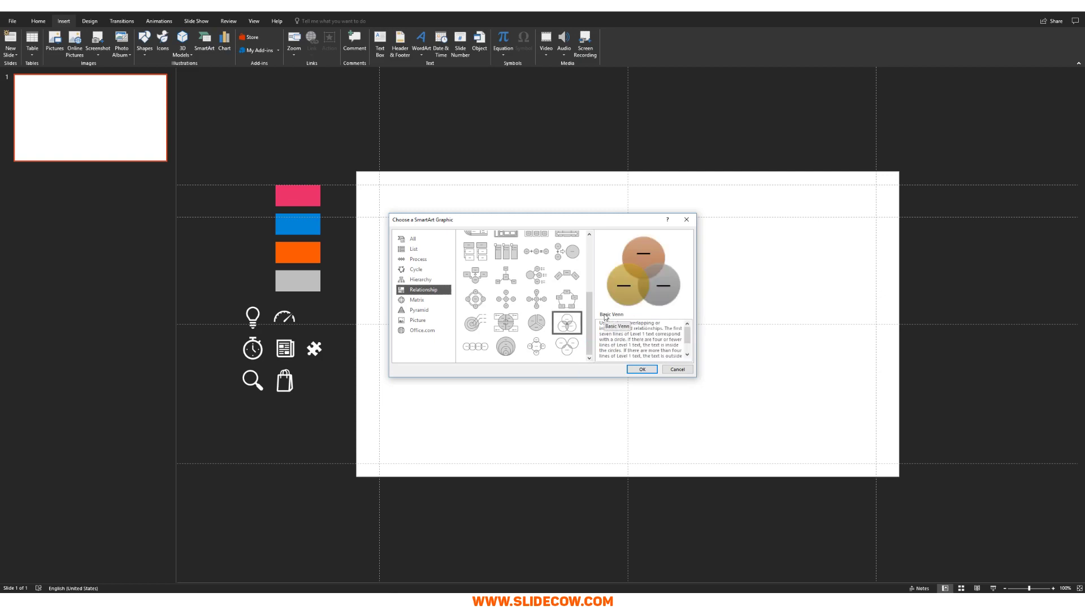
{"action": "left_click", "coordinate": [639, 370]}
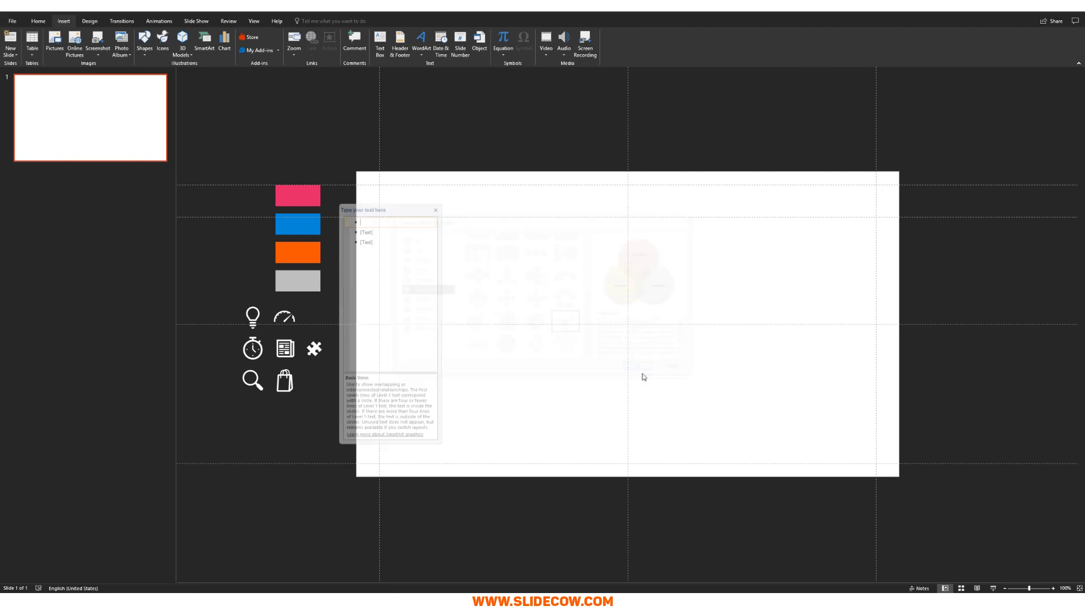
{"action": "left_click", "coordinate": [809, 290]}
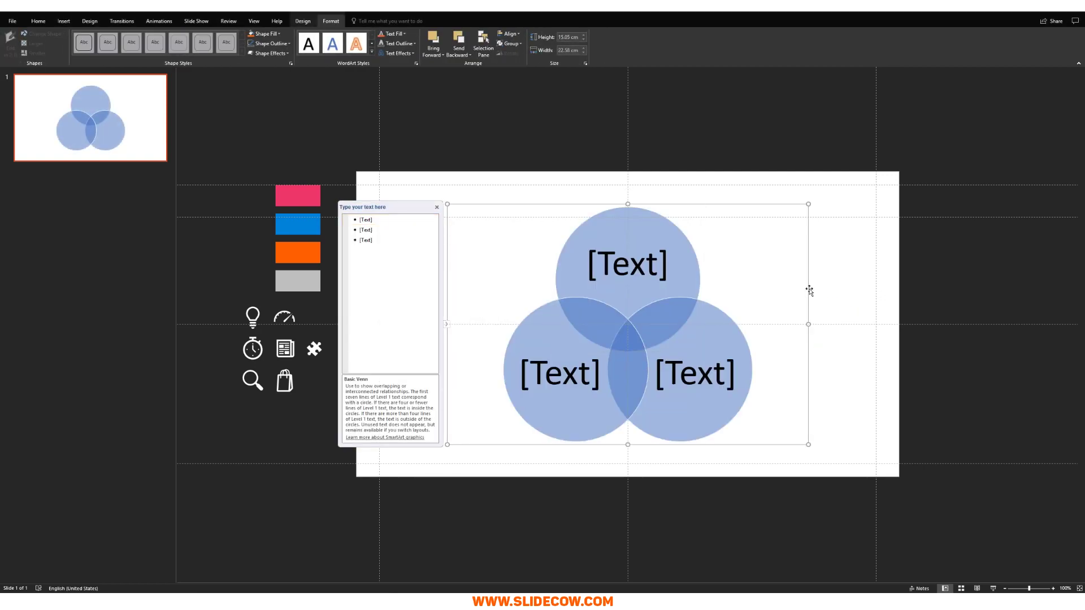
{"action": "key", "text": "shift+Down"}
{"action": "key", "text": "shift+Down"}
{"action": "key", "text": "shift+Down"}
{"action": "key", "text": "shift+Down"}
{"action": "key", "text": "shift+Down"}
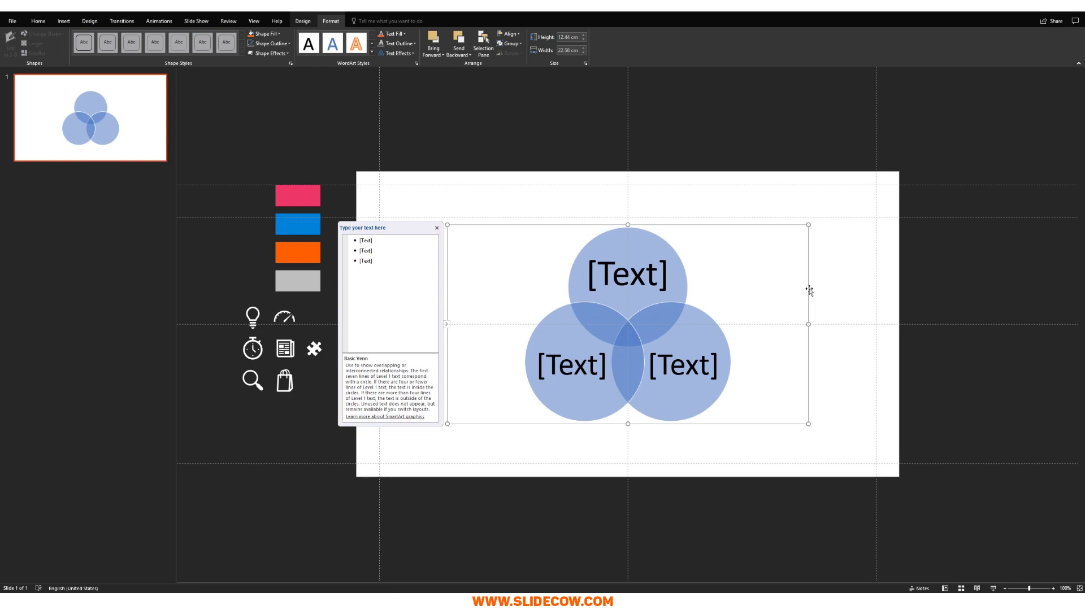
Step: Convert the selected Venn SmartArt into three plain overlapping circle shapes with Ctrl+Shift+G
{"action": "left_click", "coordinate": [821, 298]}
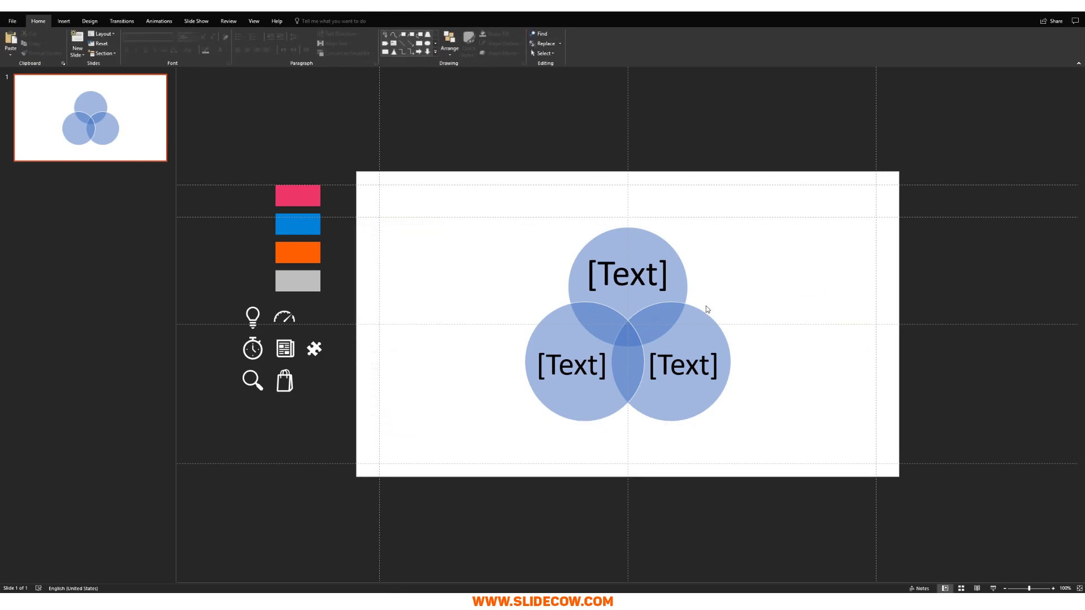
{"action": "left_click", "coordinate": [713, 324]}
{"action": "left_click", "coordinate": [818, 321]}
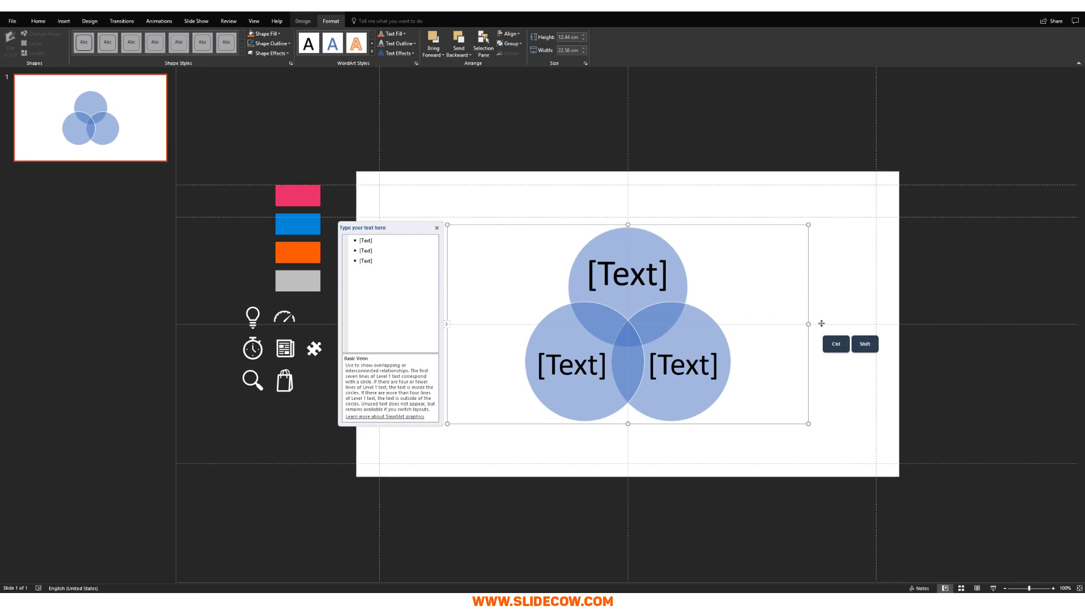
{"action": "key", "text": "ctrl+shift+g"}
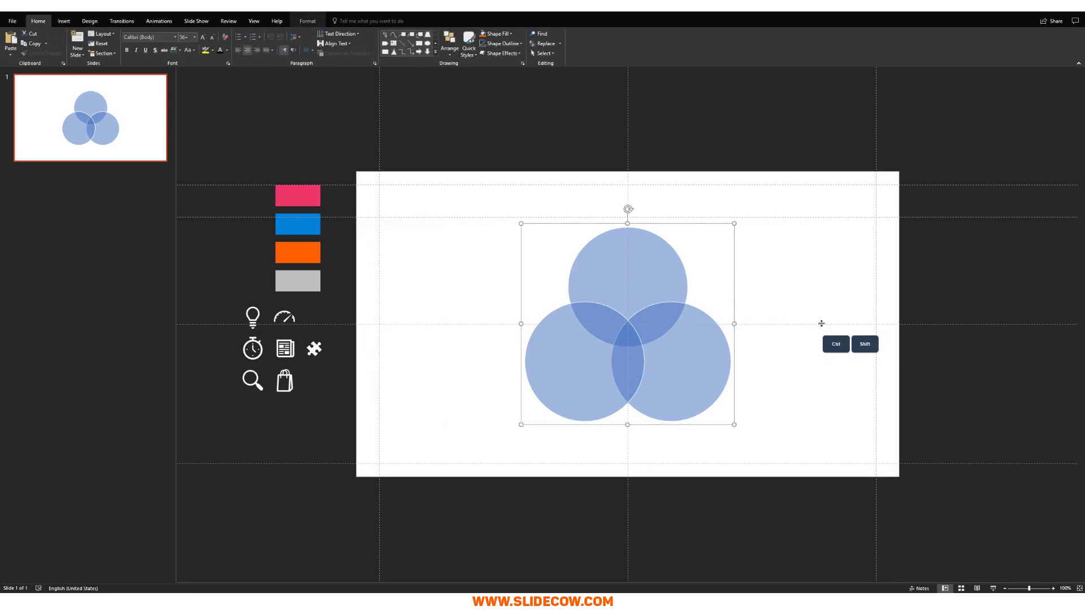
{"action": "left_click", "coordinate": [821, 323]}
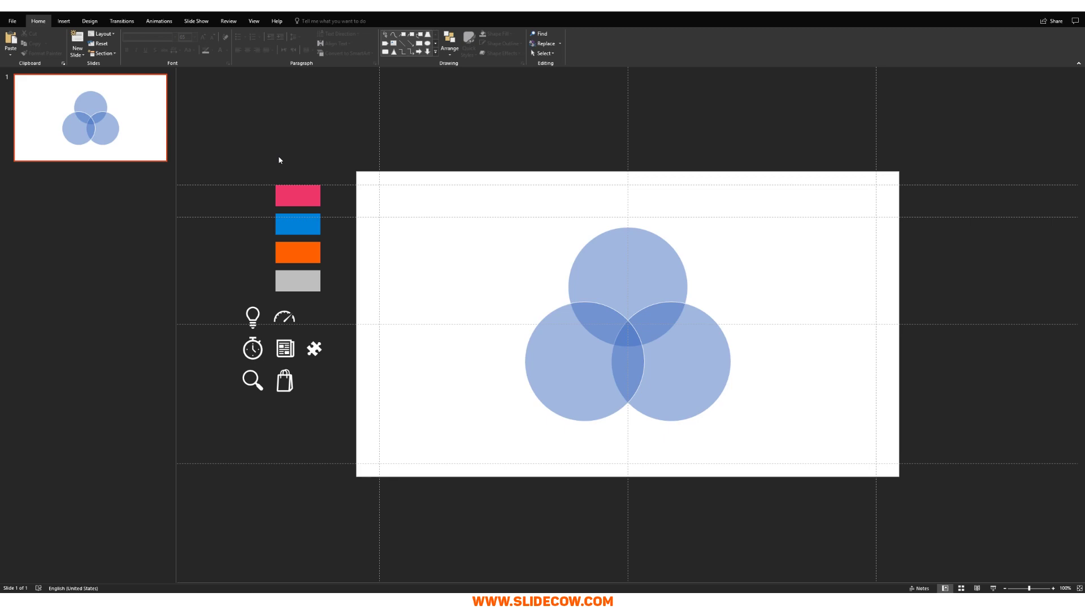
Step: Copy the pink swatch's fill onto the top circle with Format Painter
{"action": "left_click_drag", "start_coordinate": [253, 160], "coordinate": [341, 305]}
{"action": "left_click", "coordinate": [213, 289]}
{"action": "left_click", "coordinate": [303, 195]}
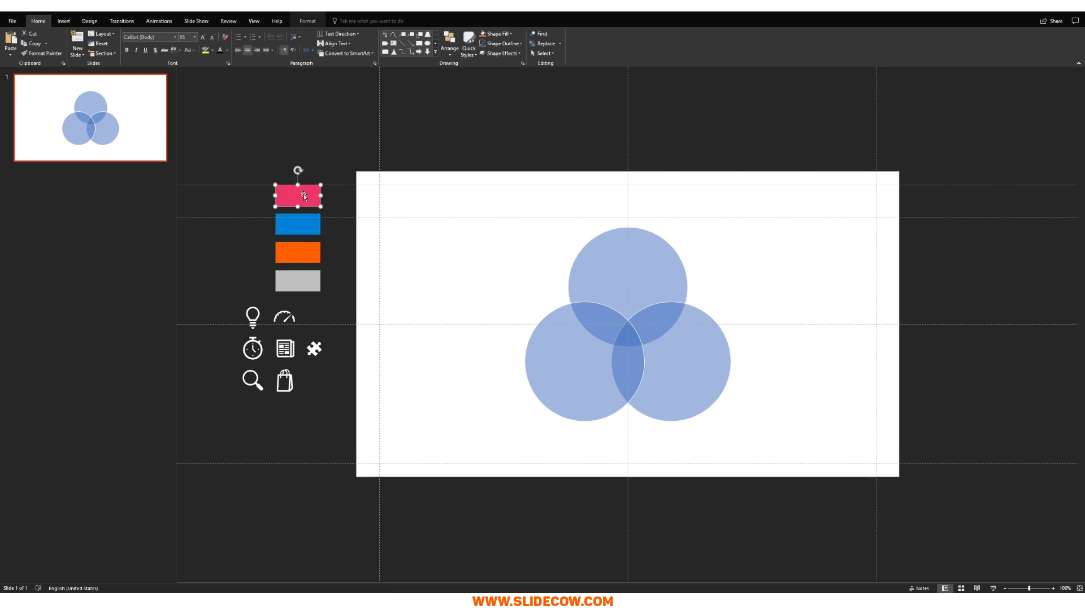
{"action": "left_click", "coordinate": [41, 53]}
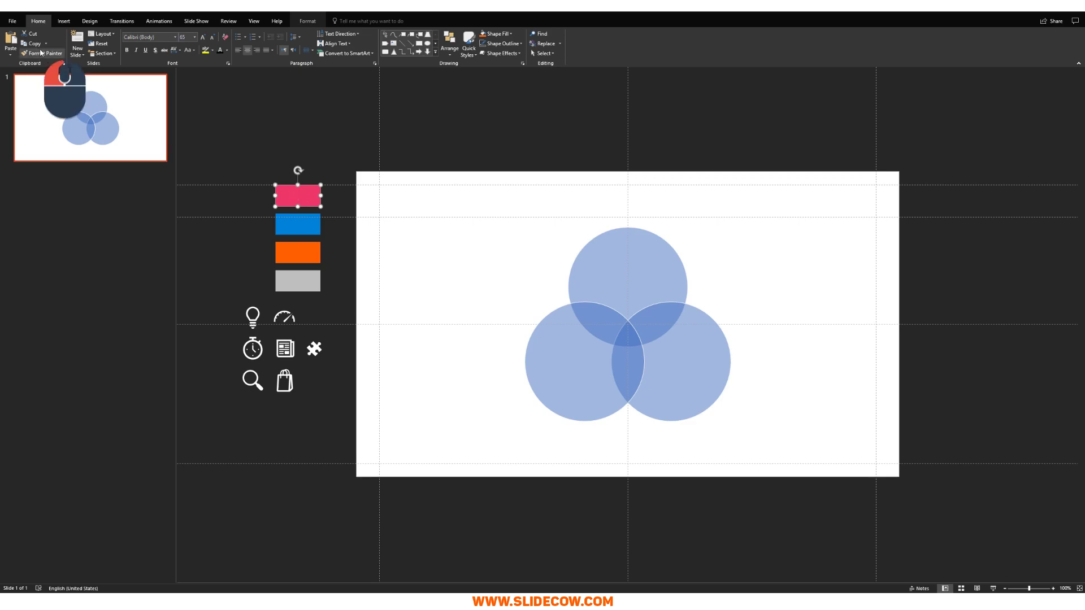
{"action": "left_click", "coordinate": [633, 262]}
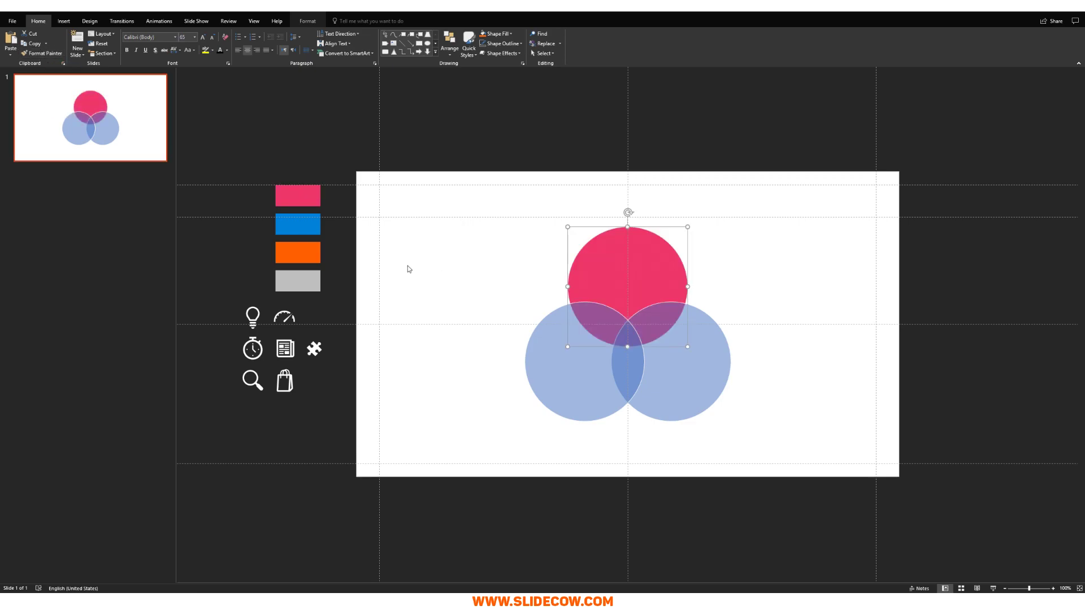
Step: Paint the blue swatch's fill onto the left circle and the orange swatch's onto the right
{"action": "left_click", "coordinate": [302, 232]}
{"action": "left_click", "coordinate": [41, 53]}
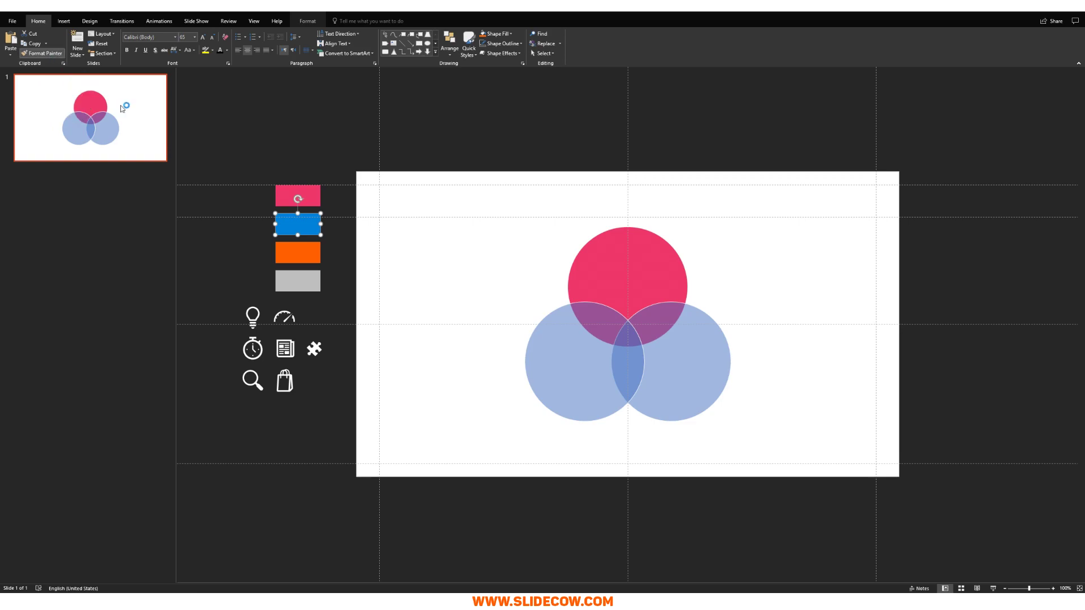
{"action": "left_click", "coordinate": [539, 357]}
{"action": "left_click", "coordinate": [311, 252]}
{"action": "left_click", "coordinate": [49, 54]}
{"action": "left_click", "coordinate": [706, 384]}
{"action": "left_click", "coordinate": [753, 394]}
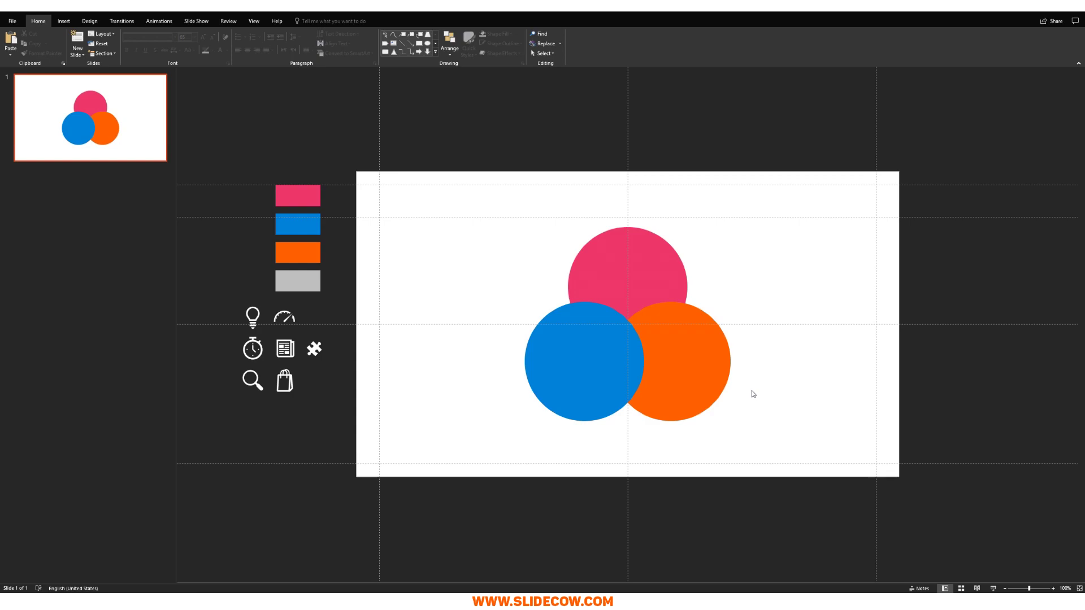
Step: Set the pink circle's fill transparency to 20%
{"action": "left_click", "coordinate": [663, 282]}
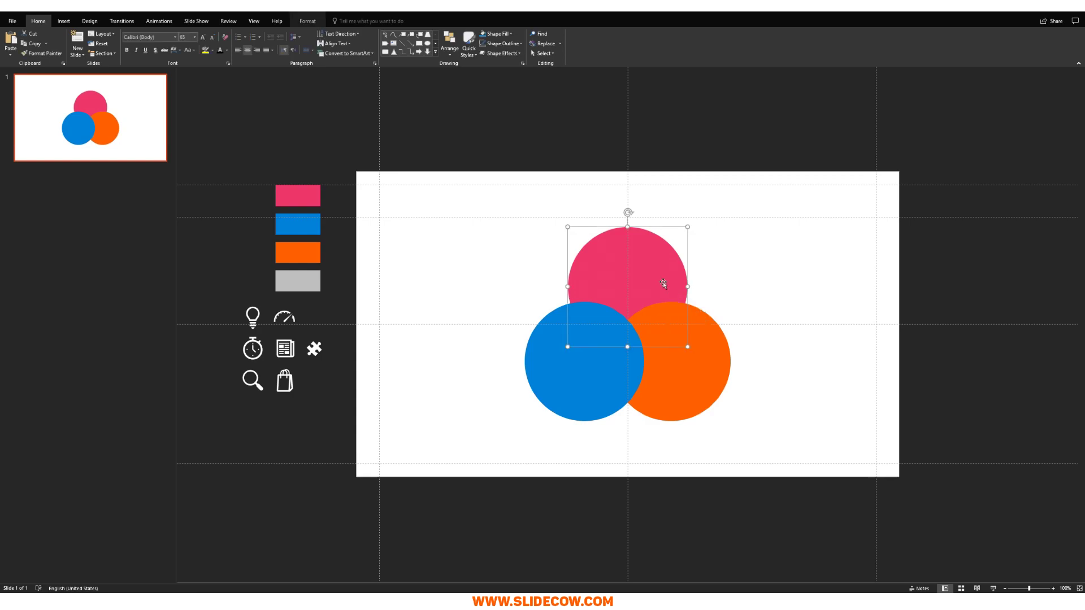
{"action": "left_click", "coordinate": [307, 21]}
{"action": "left_click", "coordinate": [305, 33]}
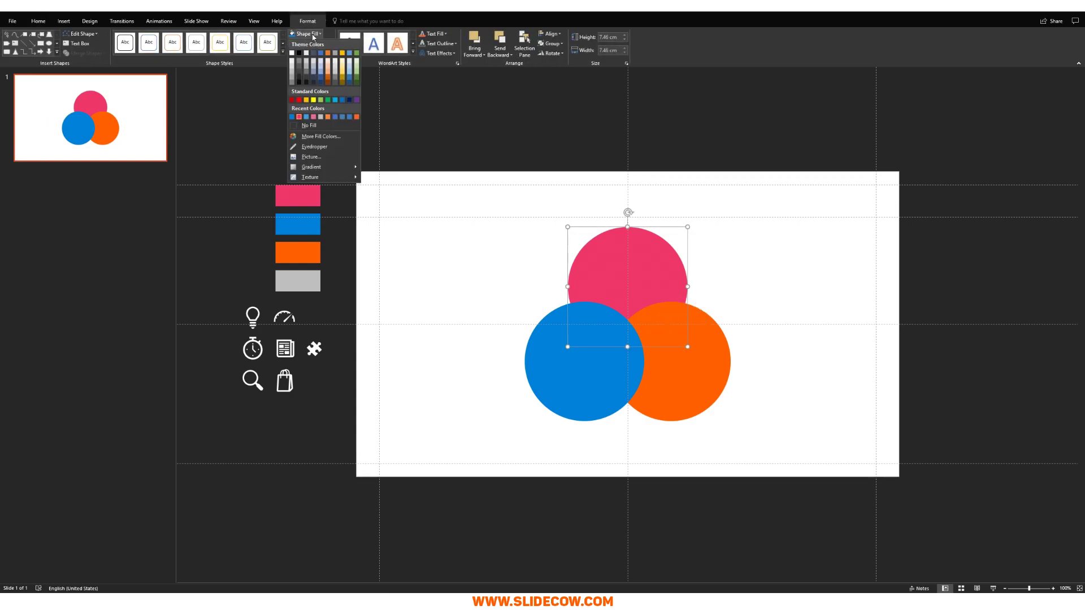
{"action": "left_click", "coordinate": [321, 136]}
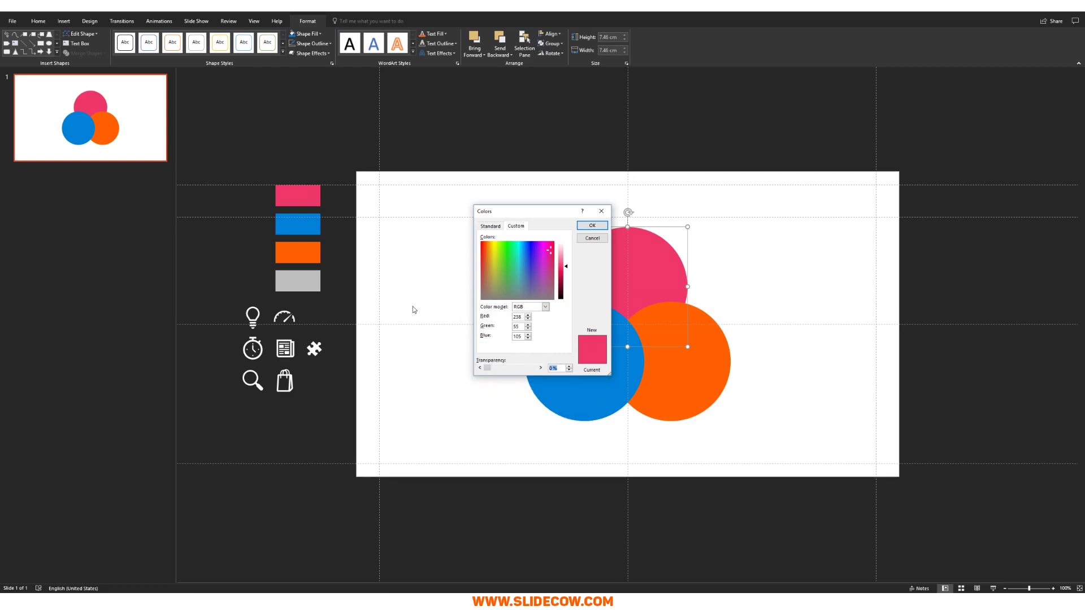
{"action": "type", "text": "20"}
{"action": "key", "text": "Return"}
Step: Set the blue circle's fill transparency to 25%
{"action": "left_click", "coordinate": [575, 330]}
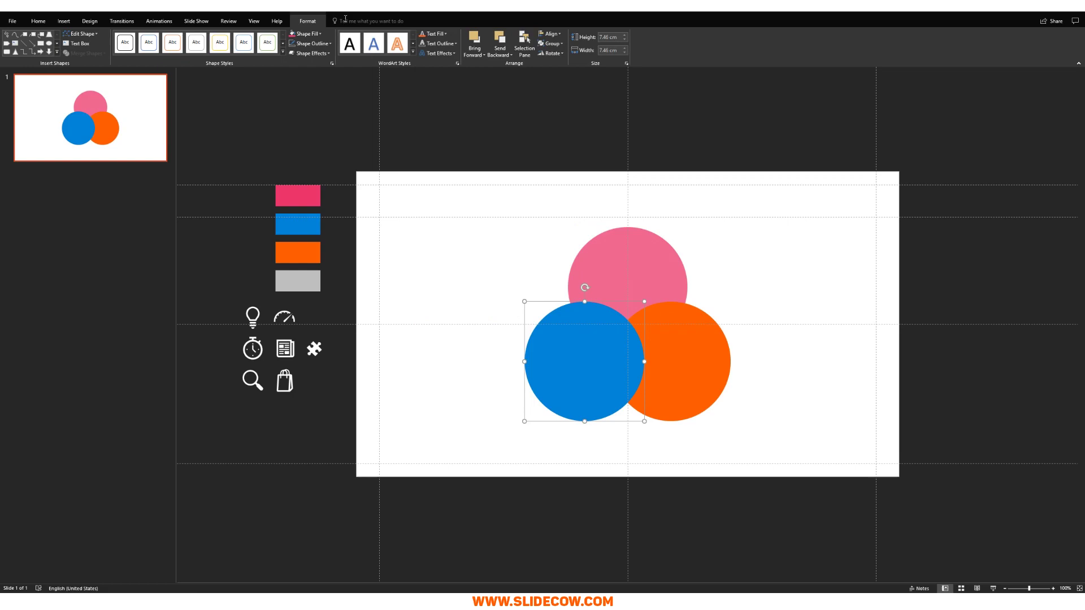
{"action": "left_click", "coordinate": [323, 36]}
{"action": "left_click", "coordinate": [316, 136]}
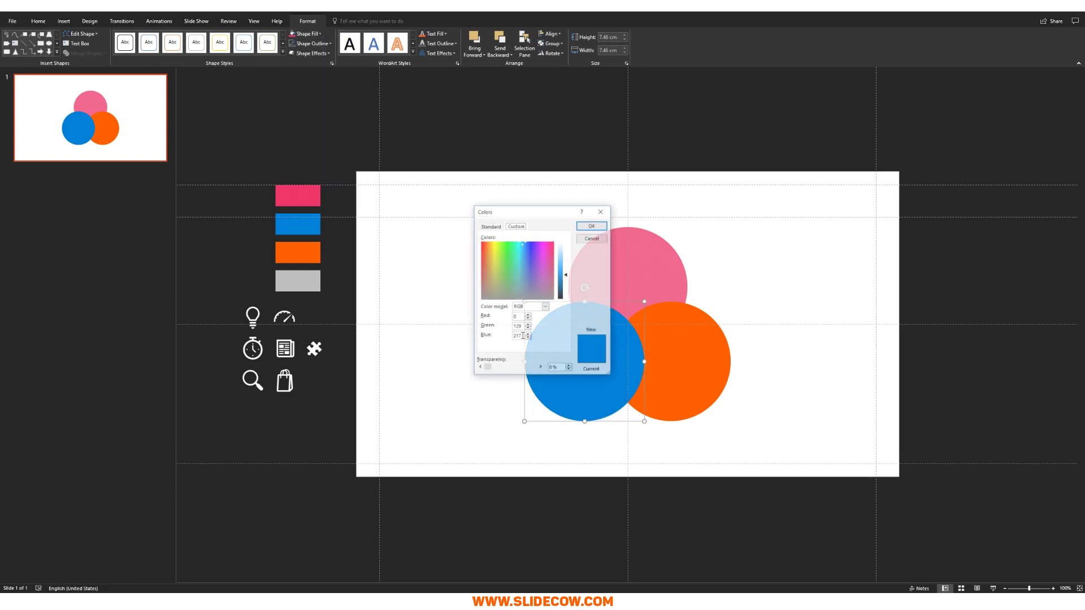
{"action": "type", "text": "25"}
{"action": "key", "text": "Return"}
Step: Set the orange circle's fill transparency to 25%
{"action": "left_click", "coordinate": [671, 362]}
{"action": "left_click", "coordinate": [320, 34]}
{"action": "left_click", "coordinate": [328, 137]}
{"action": "double_click", "coordinate": [554, 368]}
{"action": "type", "text": "25"}
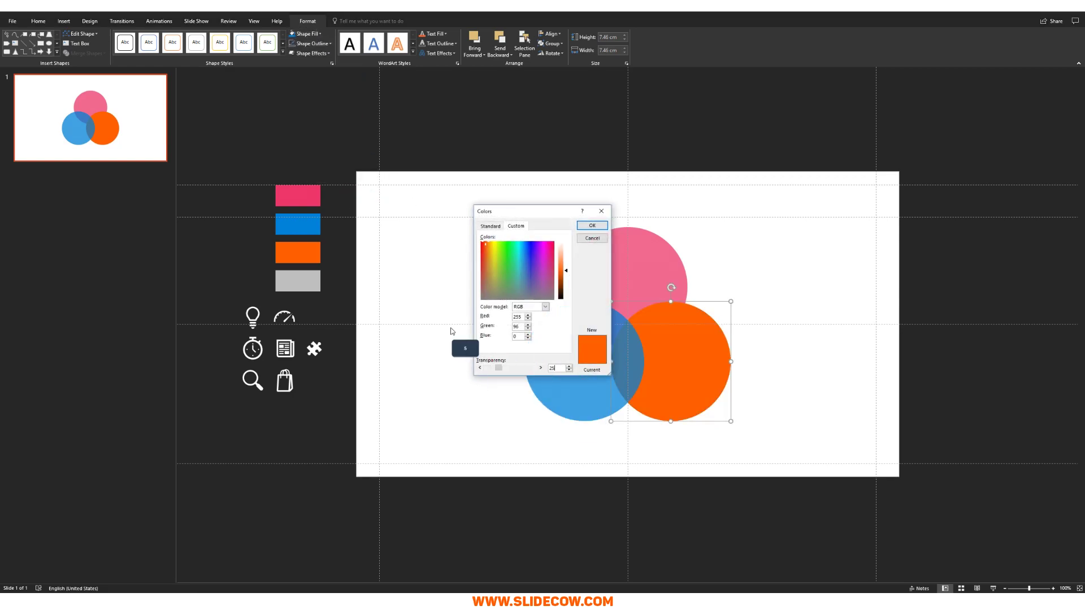
{"action": "key", "text": "Return"}
{"action": "left_click", "coordinate": [452, 331]}
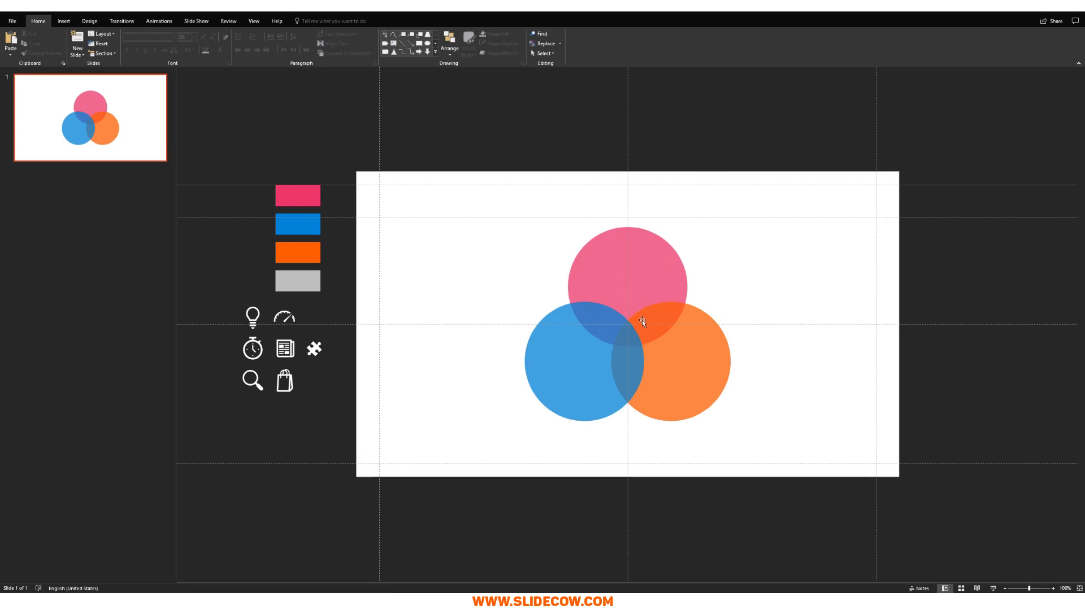
{"action": "left_click", "coordinate": [625, 338]}
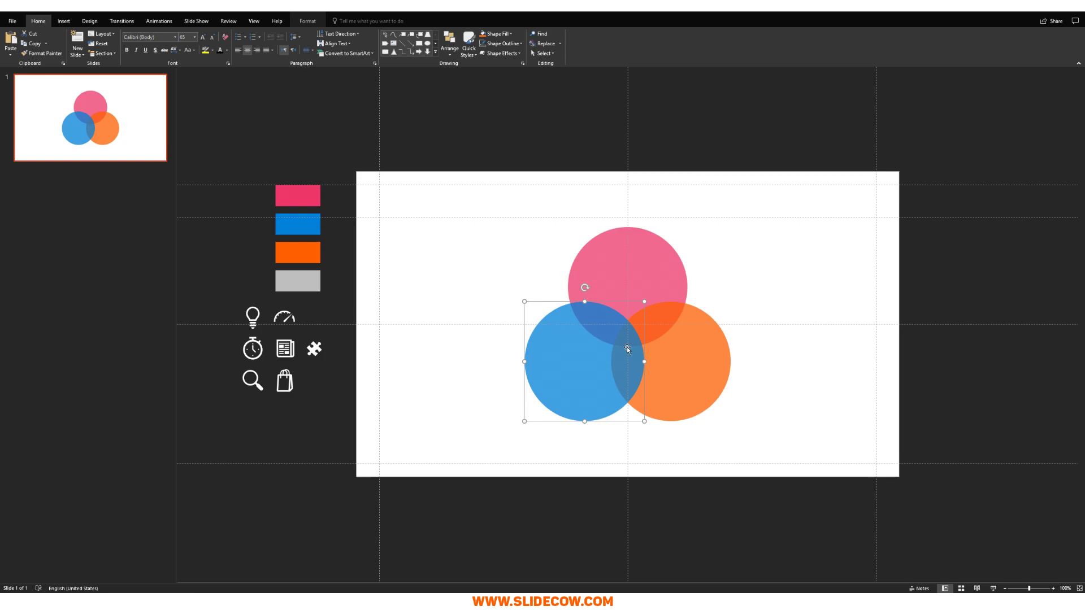
{"action": "left_click", "coordinate": [746, 281]}
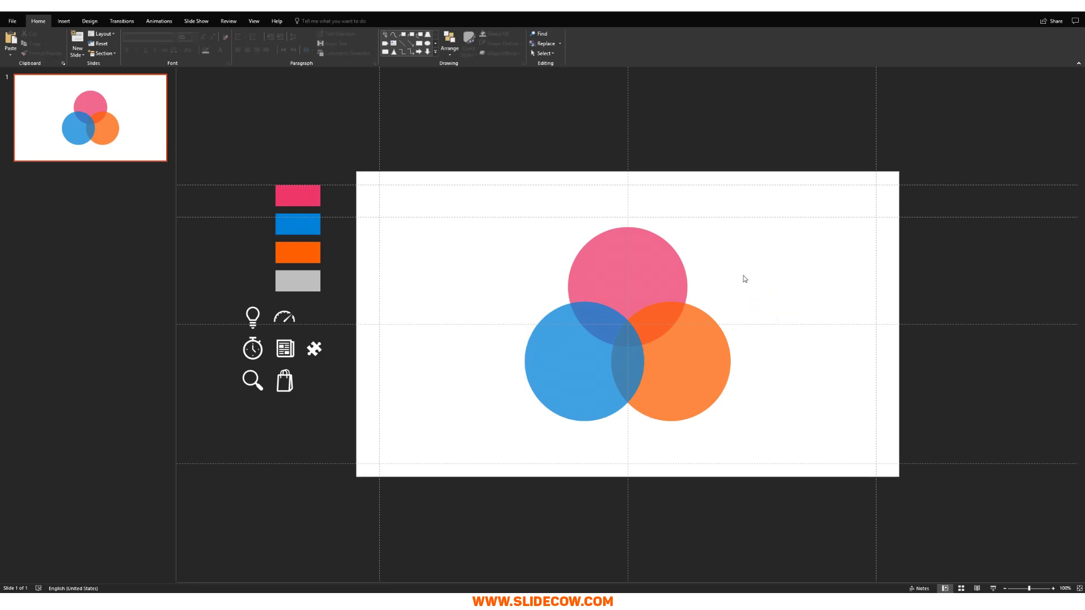
Step: Group the three circles and draw a small oval at the centre of their overlap
{"action": "left_click_drag", "start_coordinate": [481, 196], "coordinate": [874, 511]}
{"action": "key", "text": "ctrl+g"}
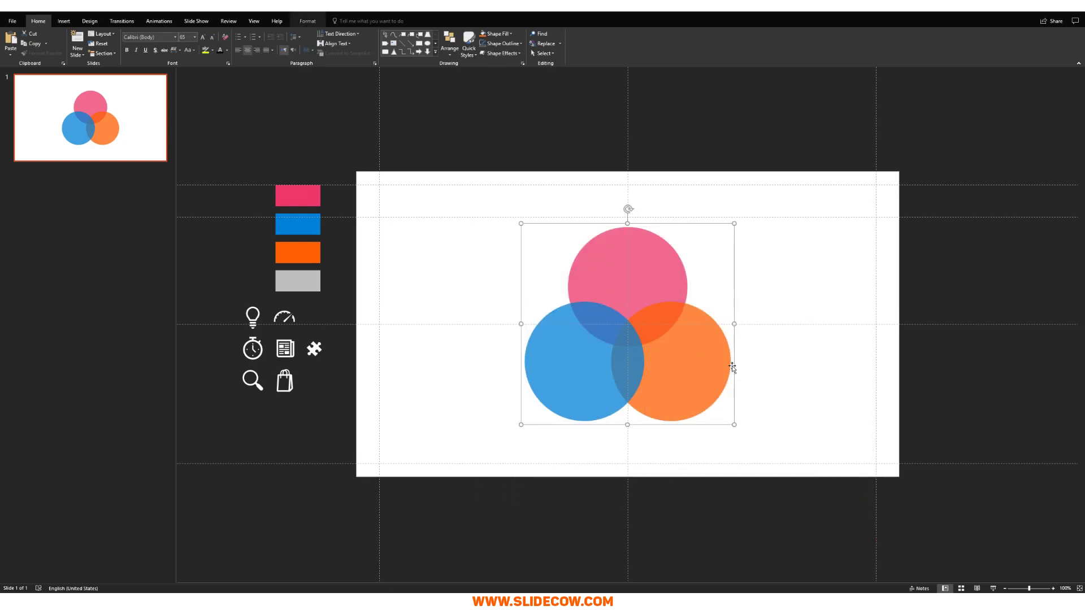
{"action": "left_click", "coordinate": [64, 20]}
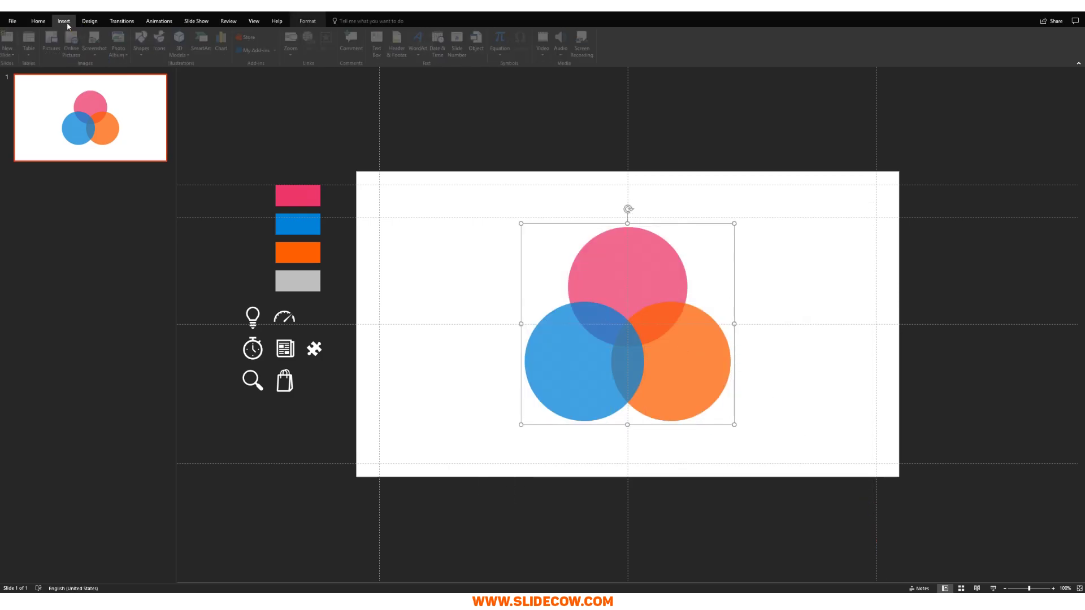
{"action": "left_click", "coordinate": [145, 42]}
{"action": "left_click", "coordinate": [149, 134]}
{"action": "left_click_drag", "start_coordinate": [608, 311], "coordinate": [649, 352]}
Step: Fill the small circle white, remove its outline, and shift it slightly down
{"action": "scroll", "coordinate": [372, 136], "scroll_direction": "up", "scroll_amount": 10}
{"action": "left_click", "coordinate": [320, 34]}
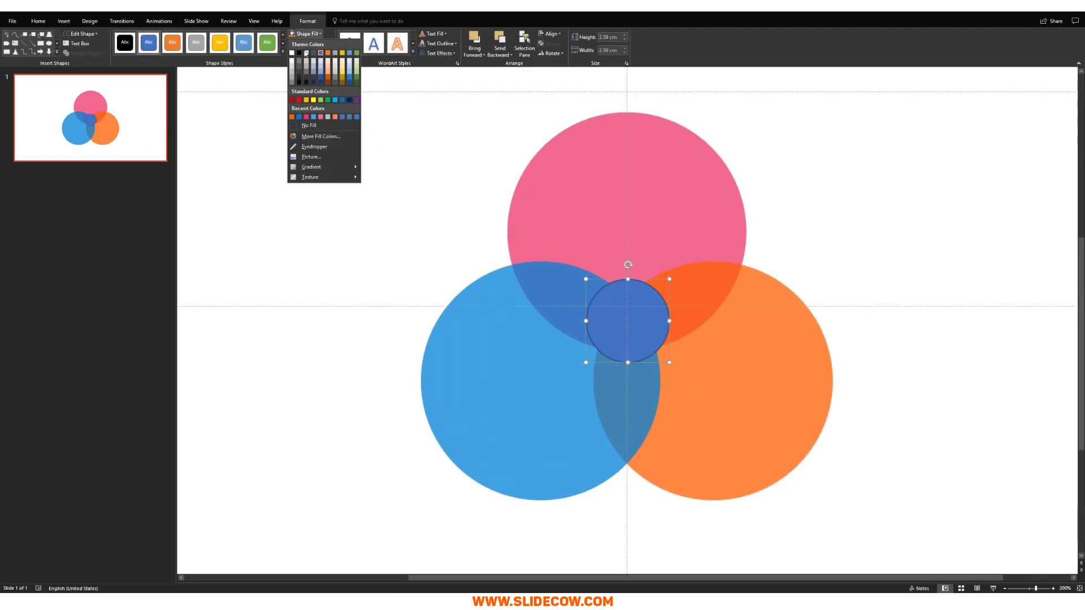
{"action": "left_click", "coordinate": [298, 55]}
{"action": "key", "text": "shift+Down"}
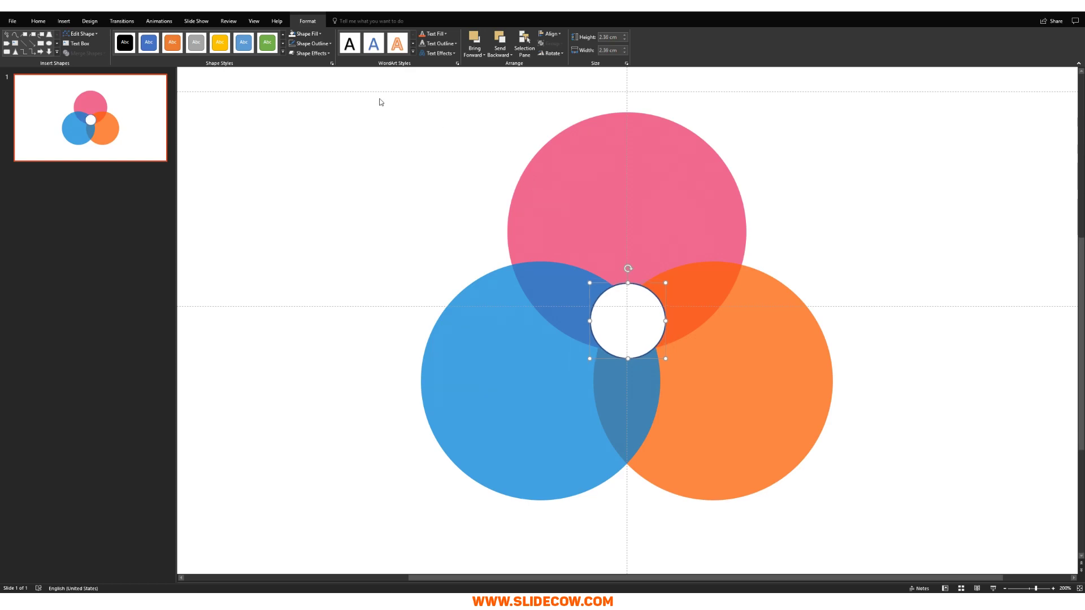
{"action": "left_click", "coordinate": [313, 44]}
{"action": "left_click", "coordinate": [314, 135]}
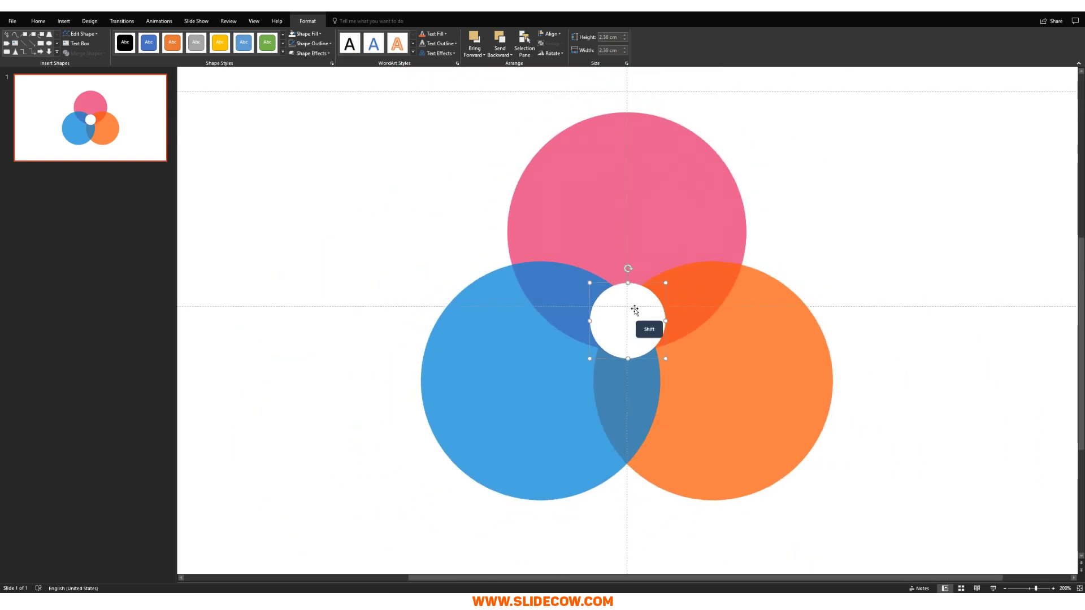
{"action": "left_click_drag", "start_coordinate": [635, 309], "coordinate": [635, 319]}
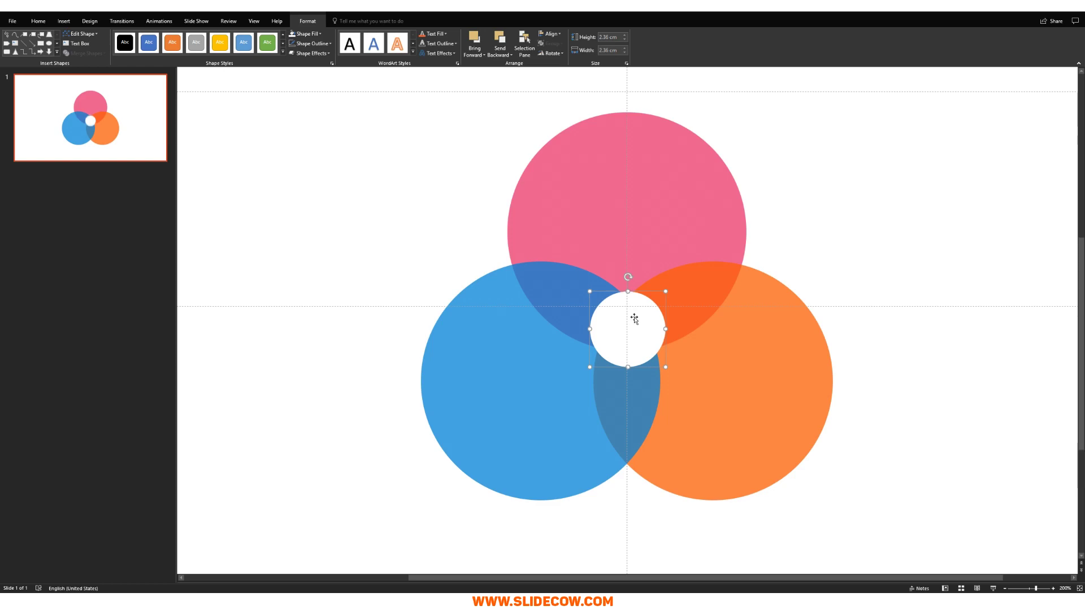
Step: Align all shapes center and middle so the white circle sits at the overlap's centre
{"action": "key", "text": "ctrl+a"}
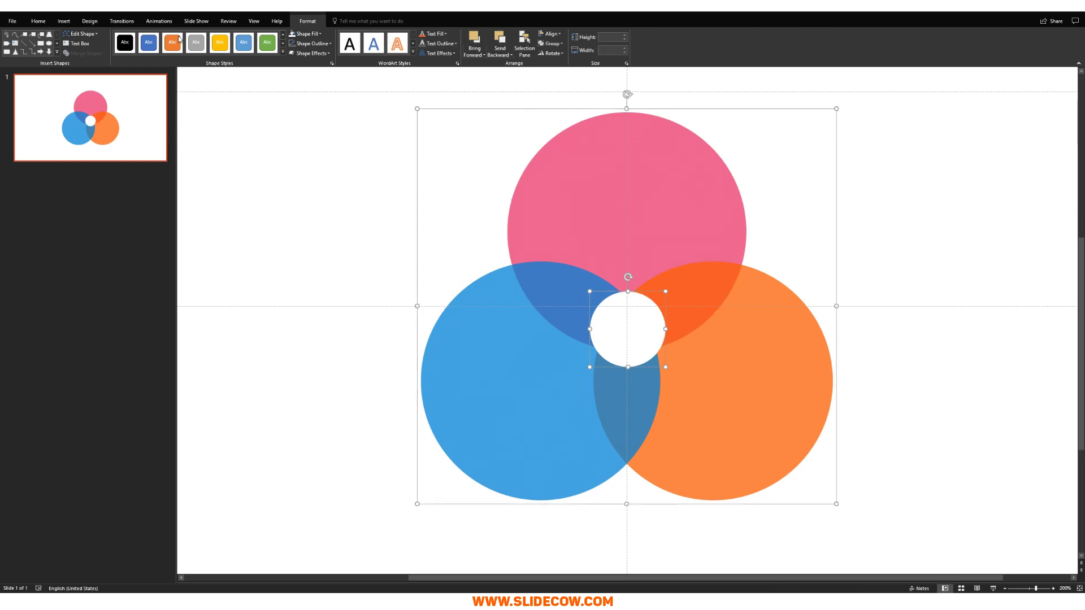
{"action": "left_click", "coordinate": [38, 21]}
{"action": "left_click", "coordinate": [448, 43]}
{"action": "mouse_move", "coordinate": [475, 169]}
{"action": "left_click", "coordinate": [512, 175]}
{"action": "left_click", "coordinate": [444, 42]}
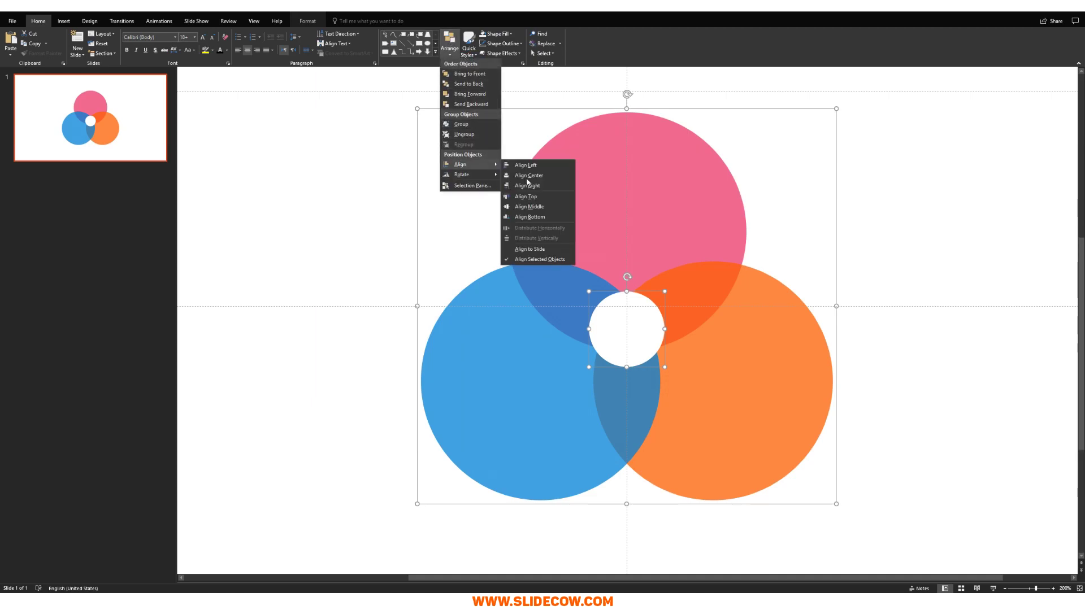
{"action": "left_click", "coordinate": [549, 208]}
{"action": "left_click", "coordinate": [755, 256]}
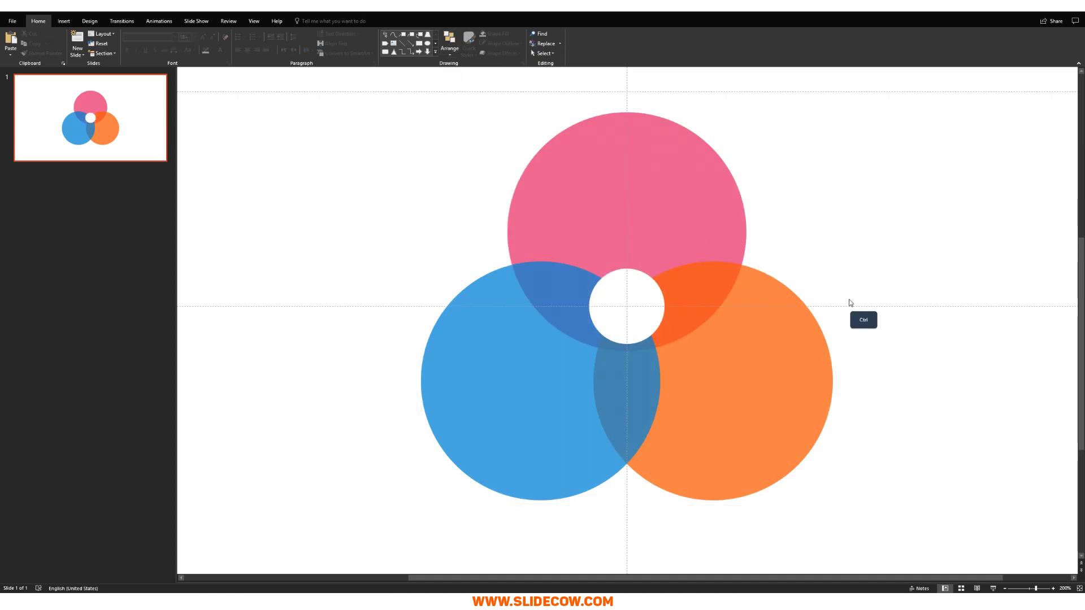
{"action": "scroll", "coordinate": [848, 303], "scroll_direction": "down", "scroll_amount": 2}
Step: Drag the white centre circle a few pixels lower within the triple overlap
{"action": "left_click", "coordinate": [673, 328]}
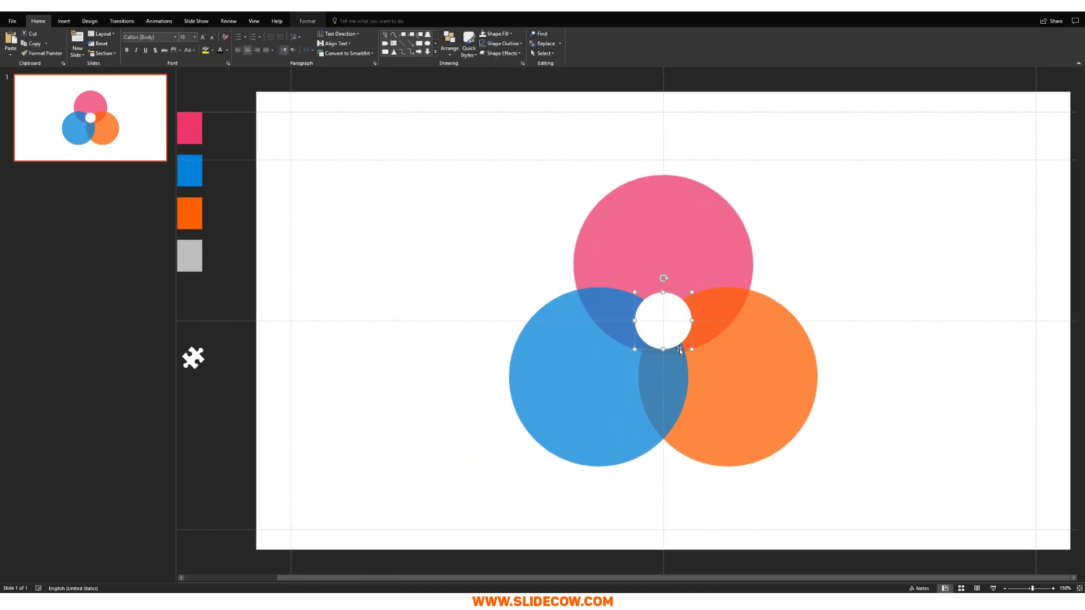
{"action": "left_click_drag", "start_coordinate": [670, 321], "coordinate": [671, 336]}
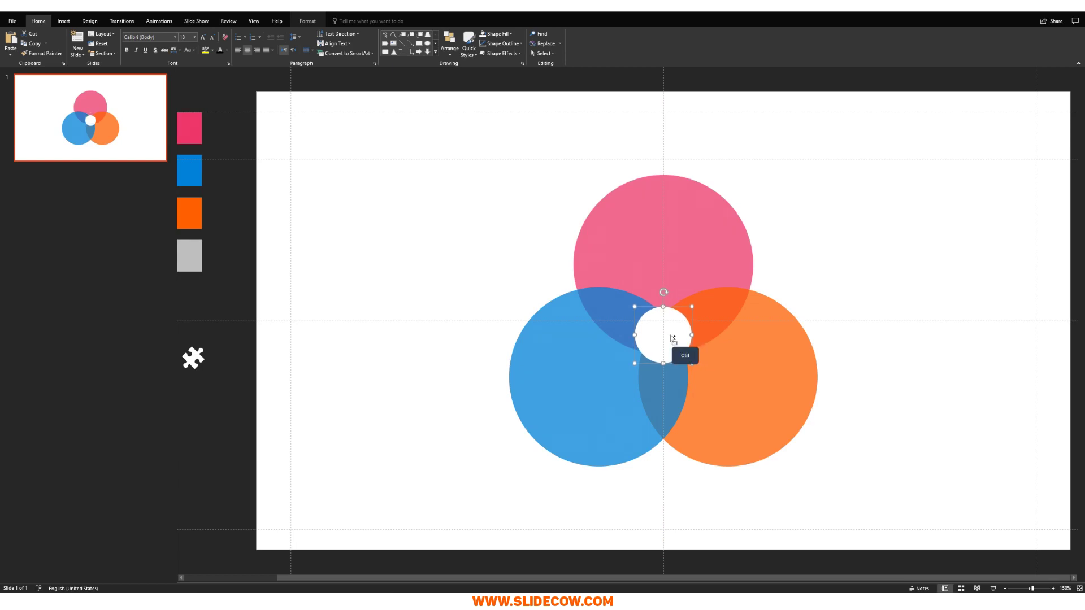
{"action": "key", "text": "Escape"}
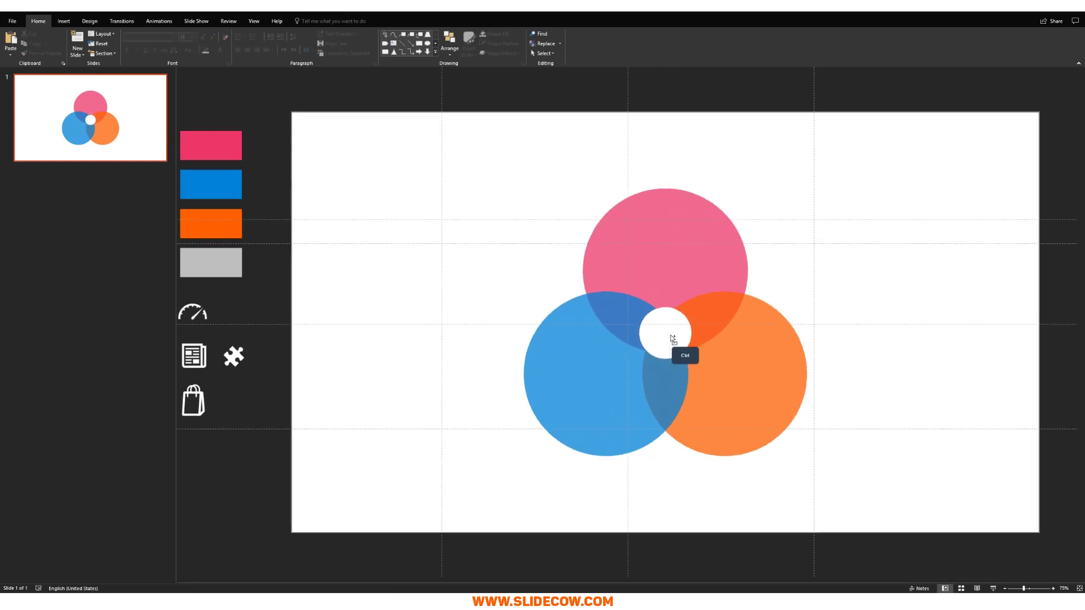
{"action": "scroll", "coordinate": [671, 336], "scroll_direction": "down", "scroll_amount": 2}
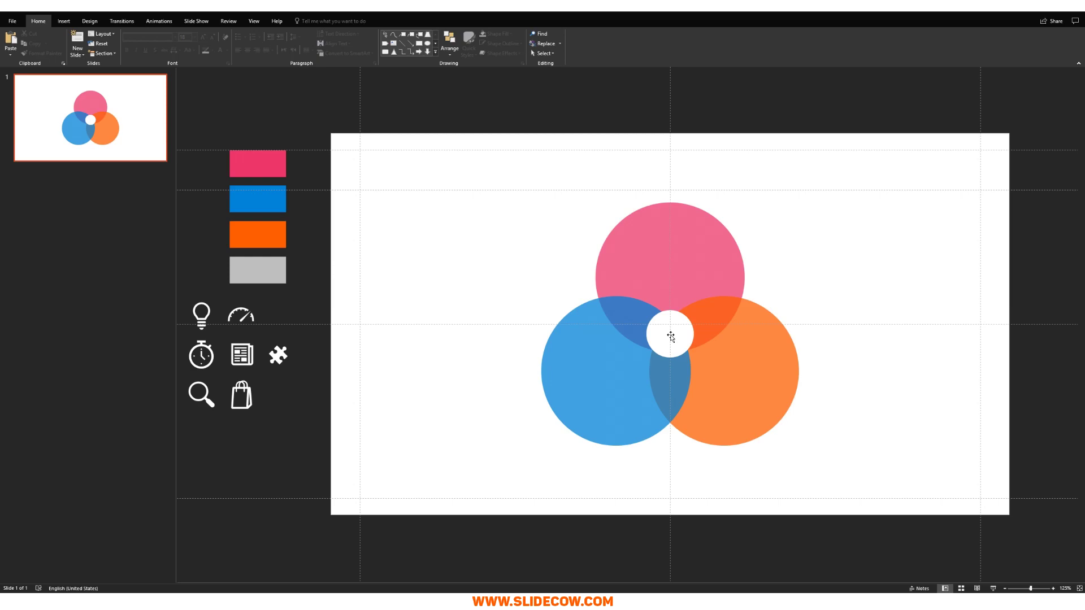
{"action": "left_click", "coordinate": [64, 21]}
Step: Draw a text box over the pink circle and paste the 'quick brown fox' paragraph as text only
{"action": "left_click", "coordinate": [380, 43]}
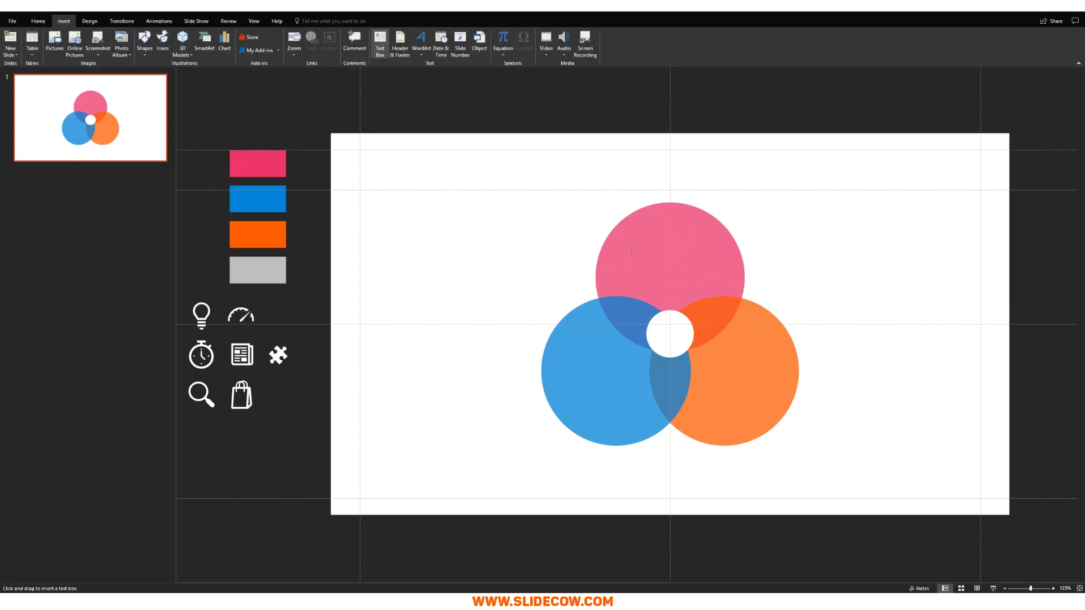
{"action": "left_click_drag", "start_coordinate": [636, 257], "coordinate": [731, 300]}
{"action": "scroll", "coordinate": [660, 317], "scroll_direction": "up", "scroll_amount": 10, "text": "ctrl"}
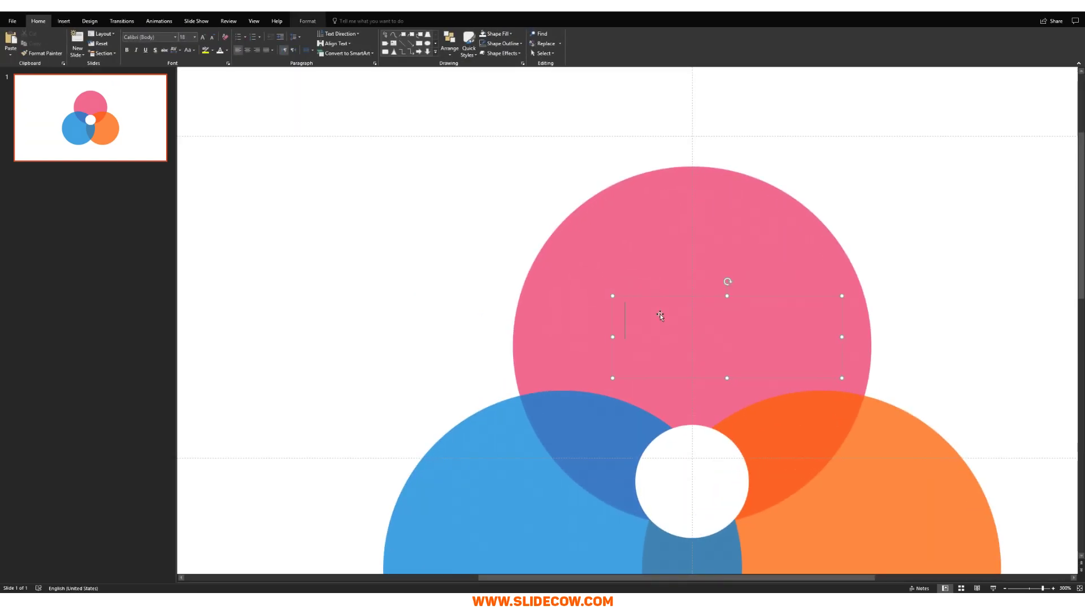
{"action": "right_click", "coordinate": [661, 316]}
{"action": "left_click", "coordinate": [724, 353]}
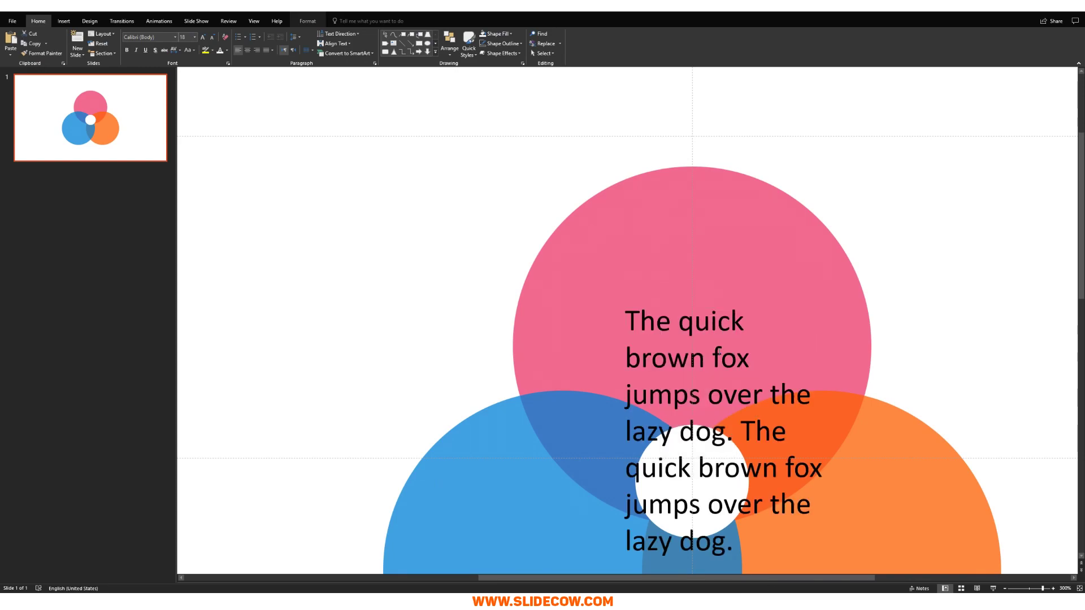
{"action": "scroll", "coordinate": [719, 352], "scroll_direction": "down", "scroll_amount": 5, "text": "ctrl"}
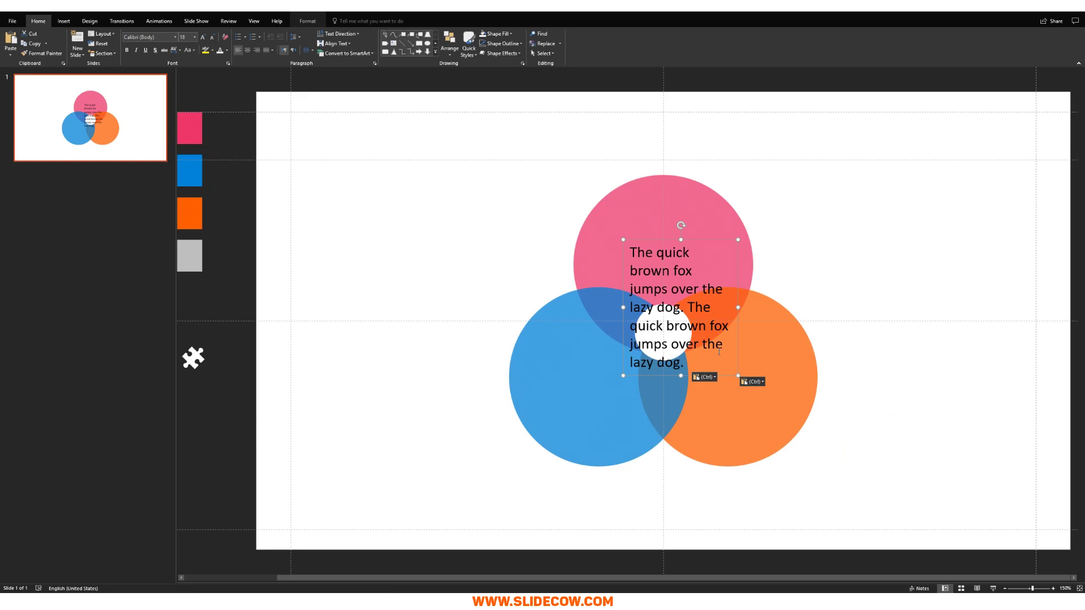
Step: Centre the paragraph at font size 10 and shift the text box left over the pink circle
{"action": "left_click", "coordinate": [247, 49]}
{"action": "left_click", "coordinate": [179, 37]}
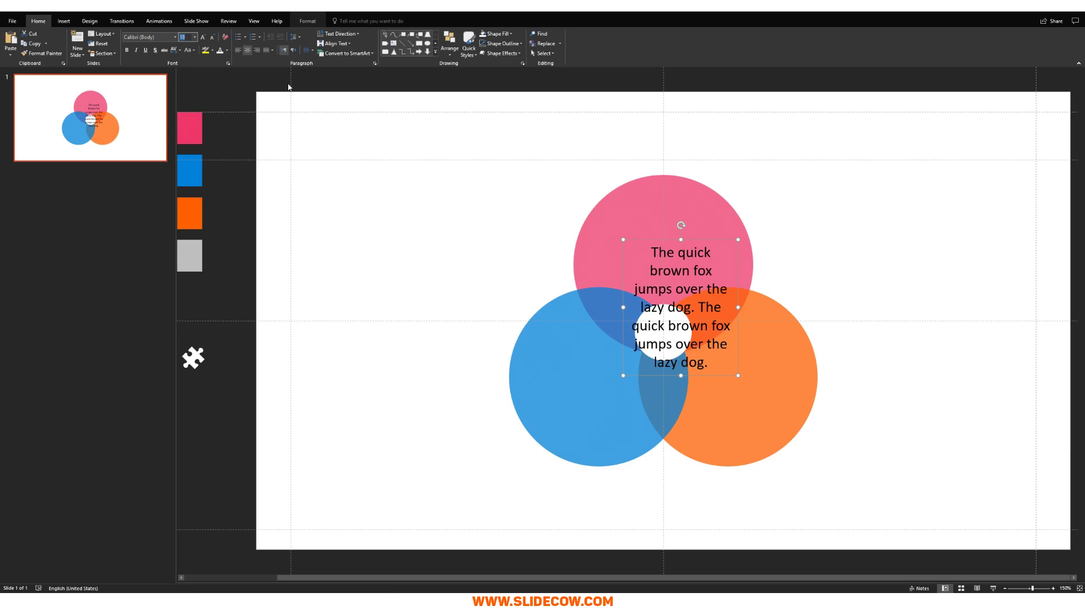
{"action": "type", "text": "10"}
{"action": "key", "text": "Return"}
{"action": "scroll", "coordinate": [289, 88], "scroll_direction": "up", "scroll_amount": 5}
{"action": "left_click_drag", "start_coordinate": [588, 274], "coordinate": [561, 273]}
Step: Add a 'TITLE' heading in Panton Black Caps, make all text white, and nudge the box up
{"action": "key", "text": "Return"}
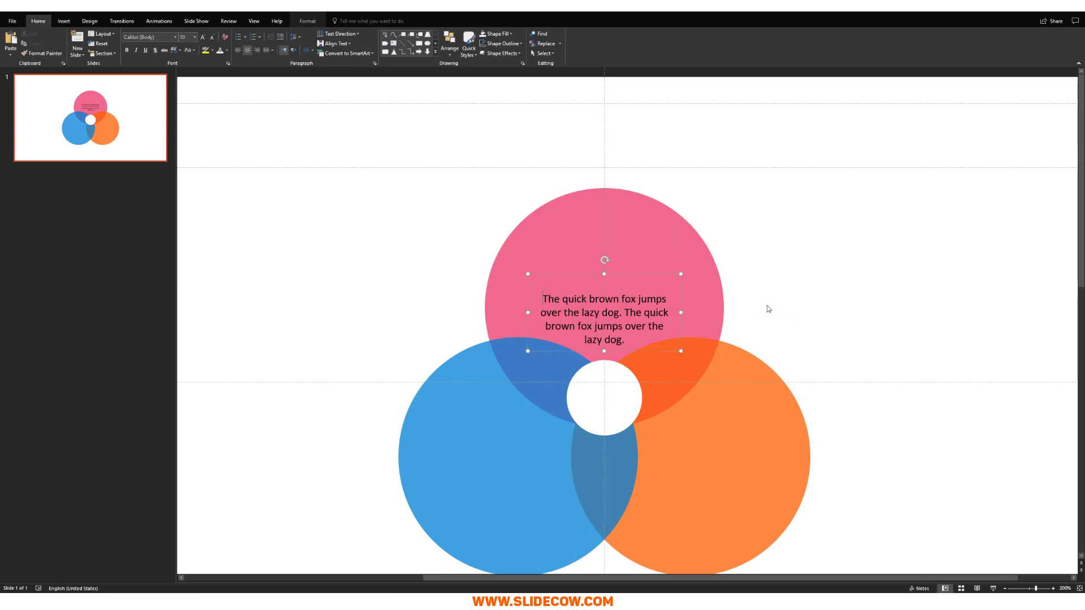
{"action": "type", "text": "TITLE"}
{"action": "key", "text": "shift+Home"}
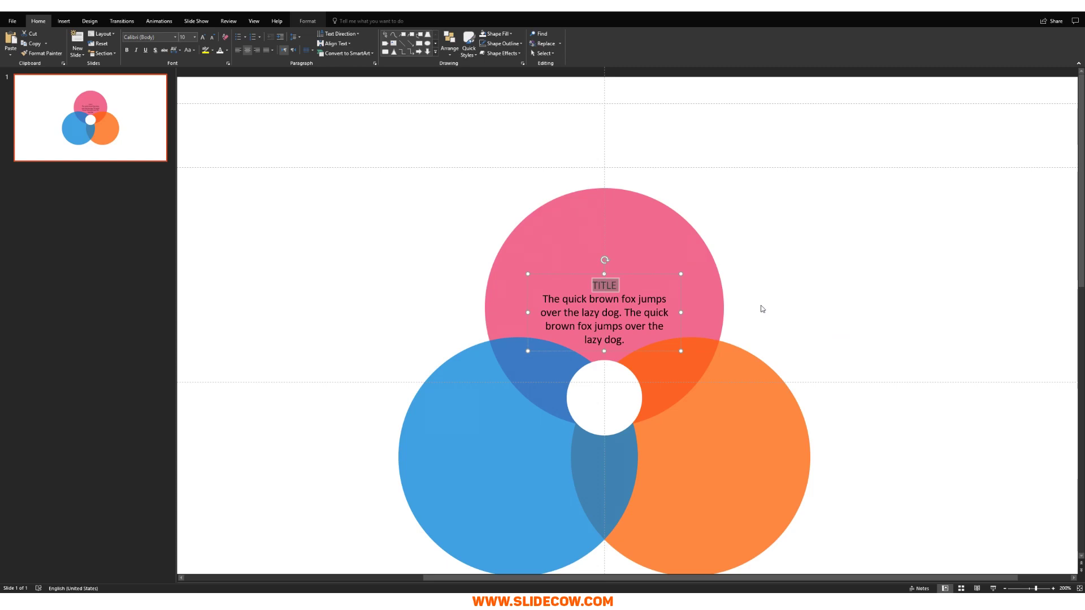
{"action": "left_click", "coordinate": [157, 38]}
{"action": "type", "text": "Panton Black Caps"}
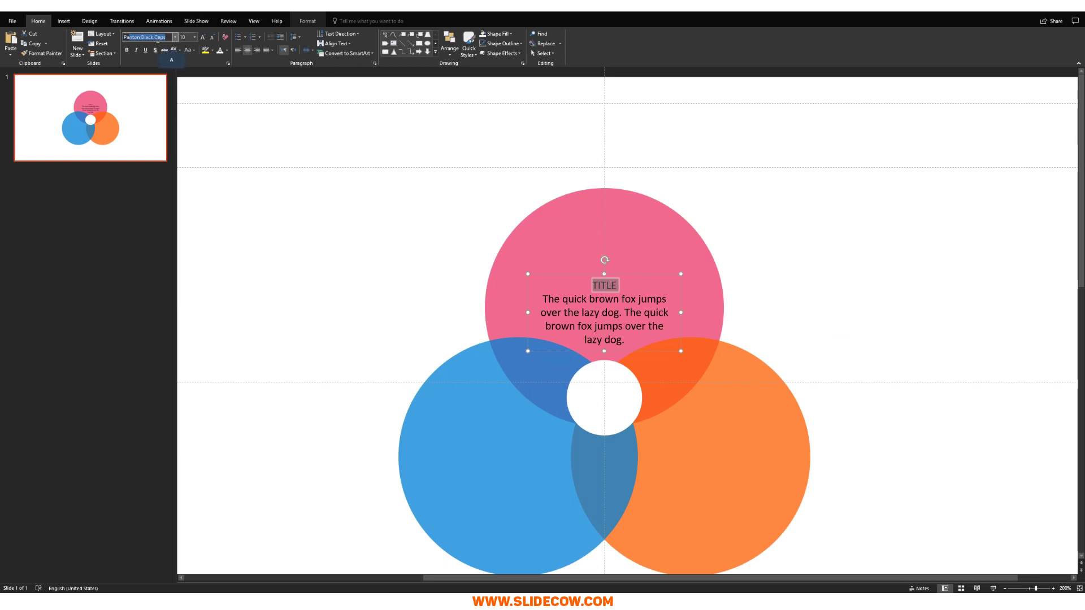
{"action": "key", "text": "Return"}
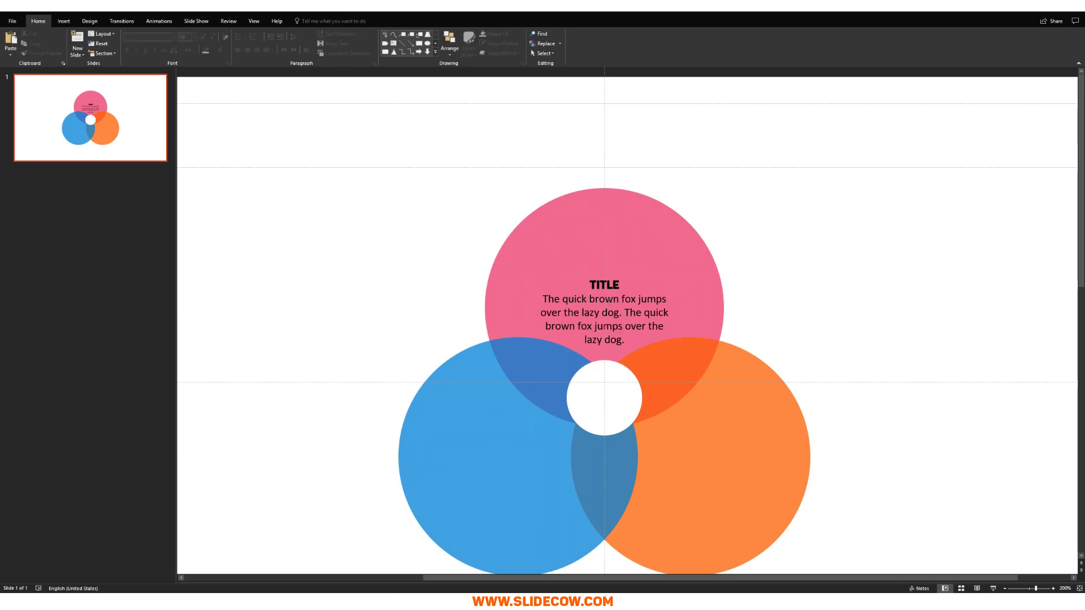
{"action": "left_click", "coordinate": [220, 51]}
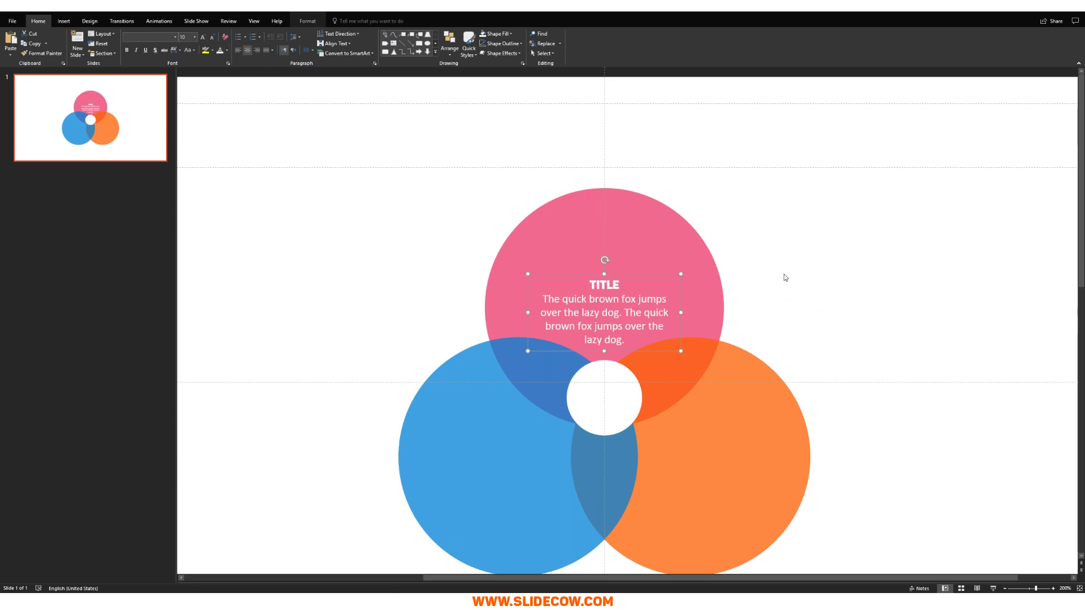
{"action": "scroll", "coordinate": [787, 287], "scroll_direction": "down", "scroll_amount": 4}
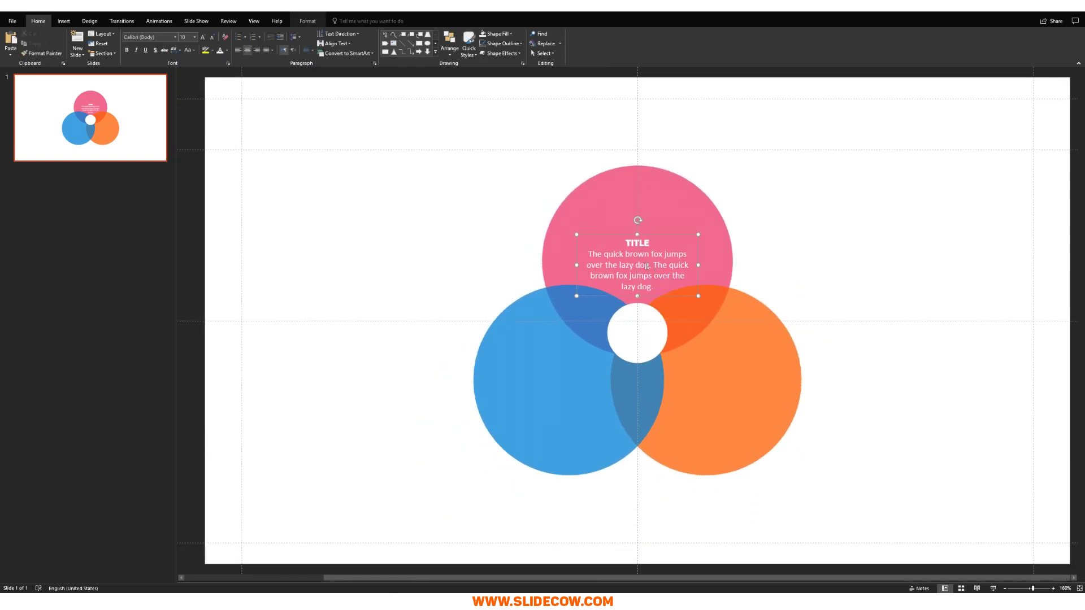
{"action": "left_click_drag", "start_coordinate": [661, 298], "coordinate": [661, 295]}
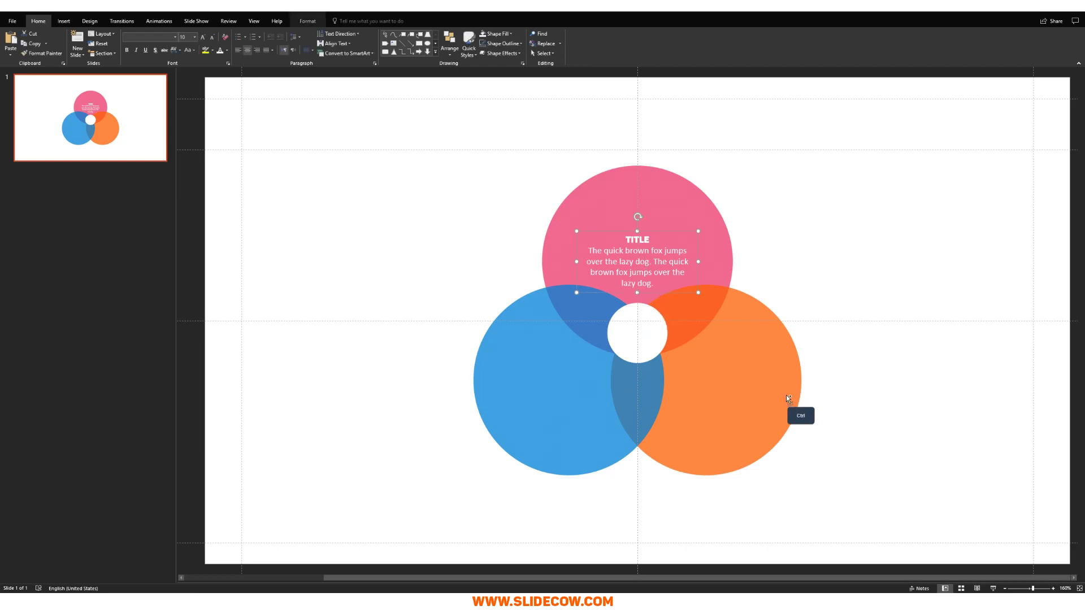
{"action": "left_click", "coordinate": [623, 293], "text": "ctrl"}
Step: Copy the title-and-text box onto the blue and orange circles
{"action": "left_click_drag", "start_coordinate": [623, 293], "coordinate": [746, 462]}
{"action": "left_click", "coordinate": [571, 451], "text": "ctrl+shift"}
{"action": "left_click", "coordinate": [816, 431]}
Step: Move the white lightbulb icon onto the top of the pink circle above its TITLE
{"action": "scroll", "coordinate": [817, 431], "scroll_direction": "down", "scroll_amount": 9}
{"action": "scroll", "coordinate": [817, 432], "scroll_direction": "up", "scroll_amount": 4}
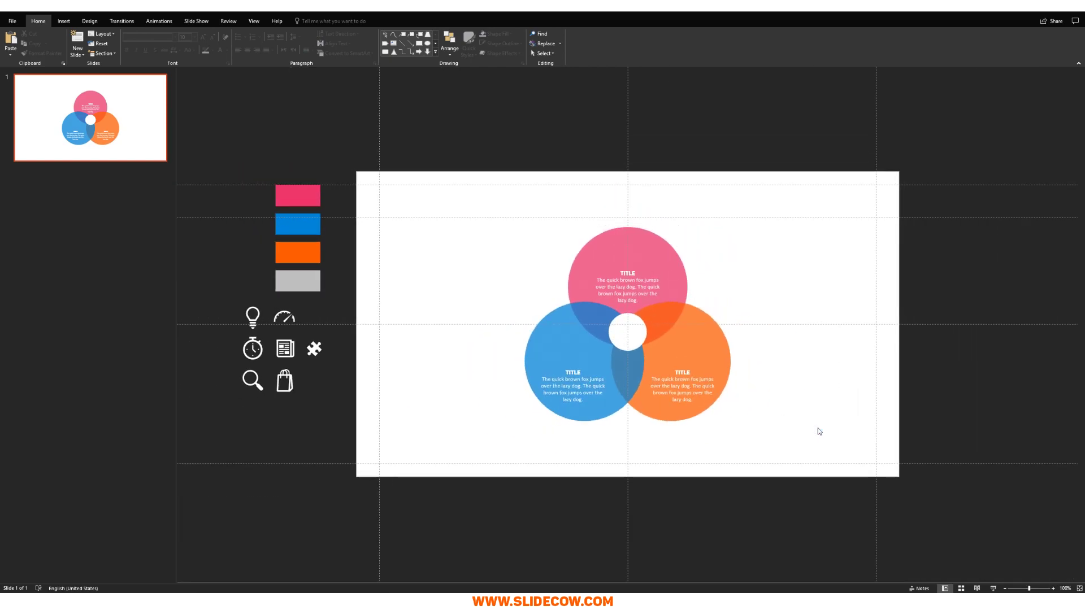
{"action": "left_click", "coordinate": [247, 324]}
{"action": "left_click_drag", "start_coordinate": [252, 324], "coordinate": [542, 245]}
{"action": "right_click", "coordinate": [541, 245]}
{"action": "key", "text": "Escape"}
{"action": "scroll", "coordinate": [553, 246], "scroll_direction": "up", "scroll_amount": 5}
{"action": "left_click_drag", "start_coordinate": [645, 204], "coordinate": [772, 236]}
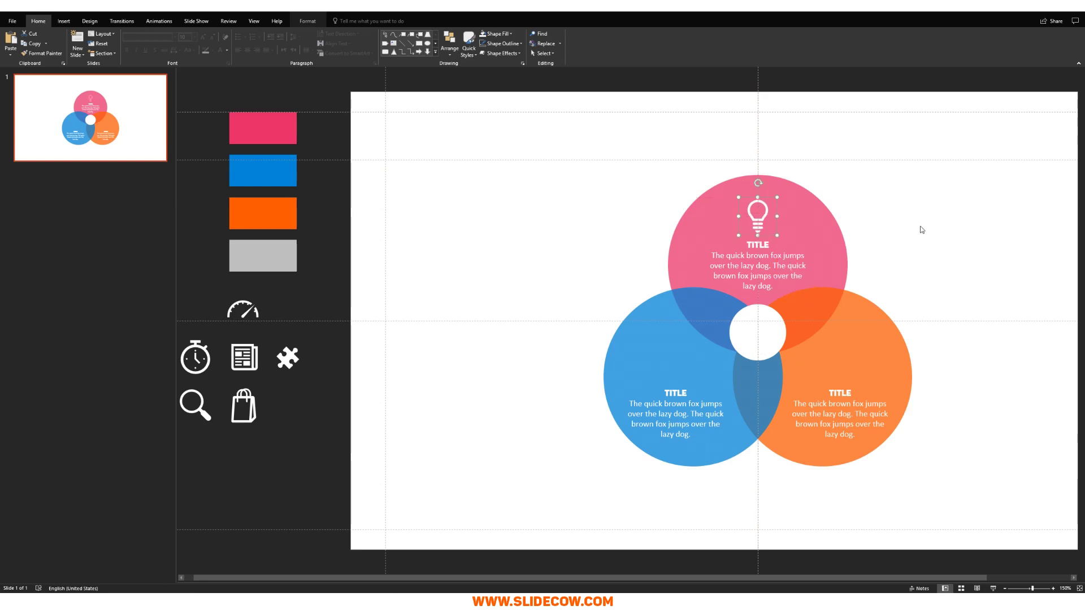
Step: Fill the lightbulb icon dark grey using Graphics Fill
{"action": "left_click", "coordinate": [919, 227]}
{"action": "left_click", "coordinate": [774, 225]}
{"action": "left_click", "coordinate": [308, 21]}
{"action": "left_click", "coordinate": [255, 33]}
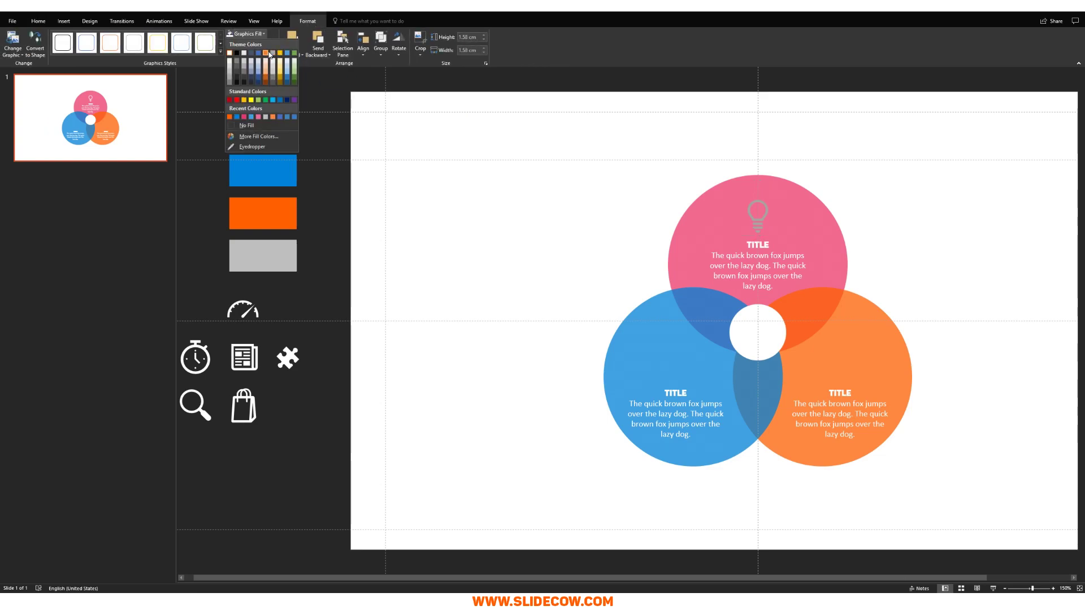
{"action": "key", "text": "Escape"}
{"action": "left_click", "coordinate": [256, 34]}
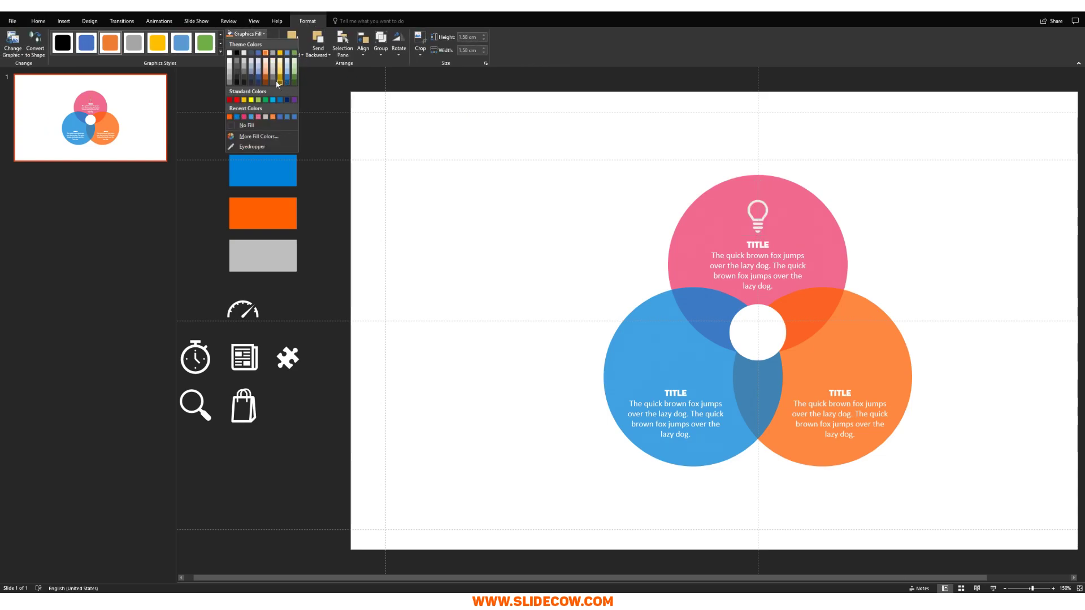
{"action": "left_click", "coordinate": [278, 84]}
{"action": "left_click", "coordinate": [252, 43]}
{"action": "key", "text": "Escape"}
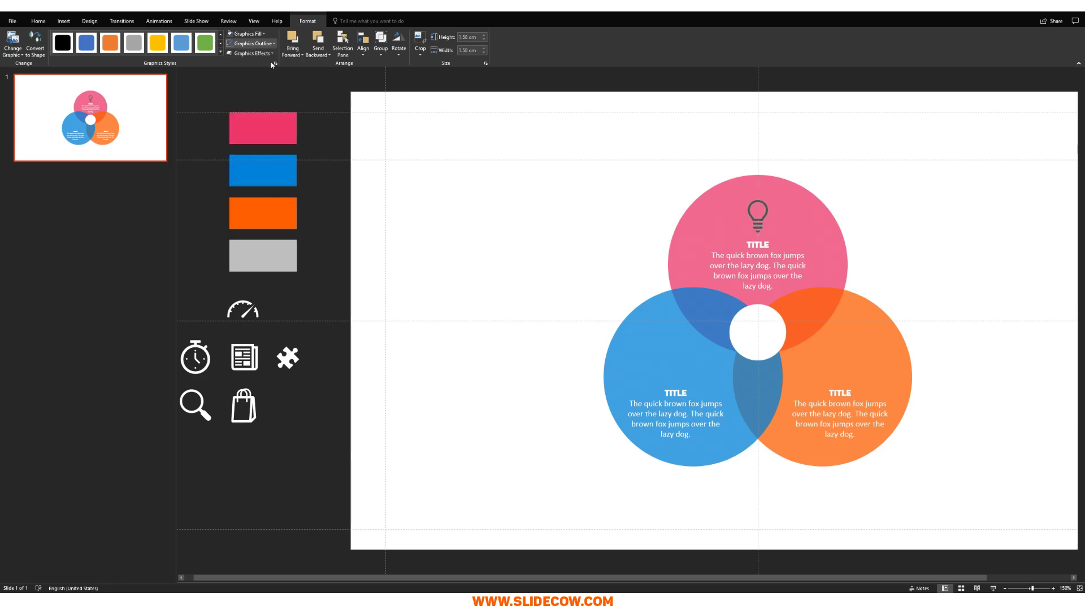
Step: Undo the accidental stretch so the lightbulb returns to its original size
{"action": "left_click_drag", "start_coordinate": [777, 216], "coordinate": [588, 216]}
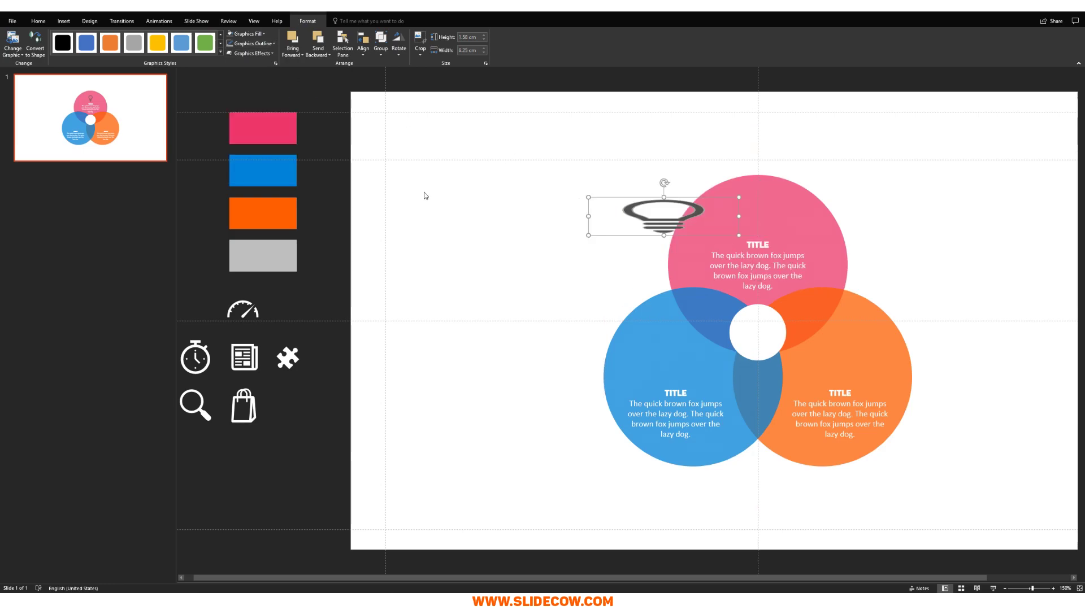
{"action": "key", "text": "ctrl+z"}
{"action": "key", "text": "ctrl+y"}
{"action": "key", "text": "ctrl+z"}
{"action": "key", "text": "ctrl+z"}
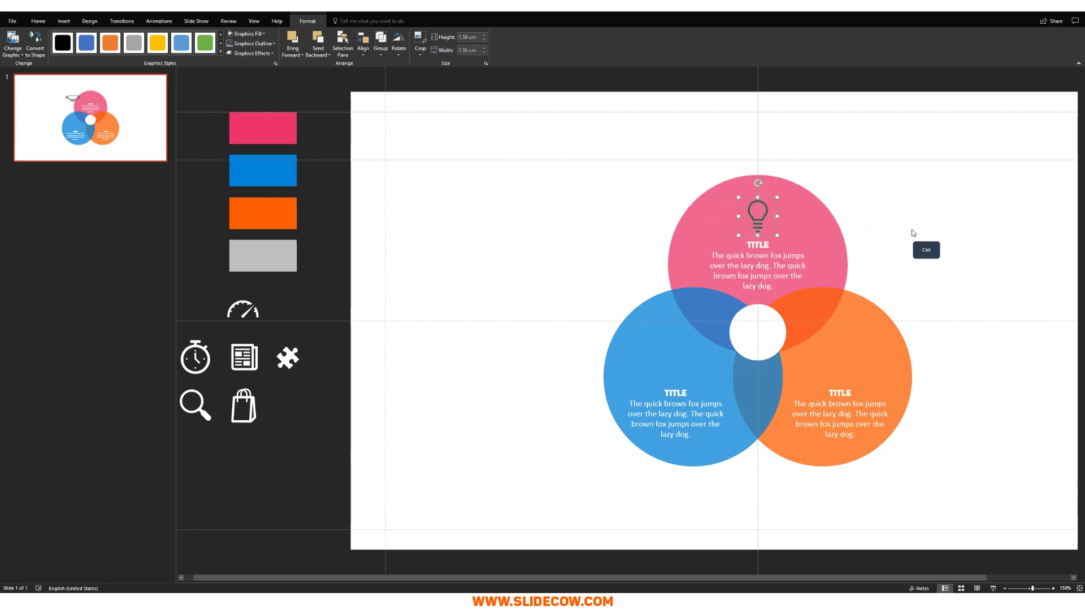
{"action": "left_click", "coordinate": [913, 232]}
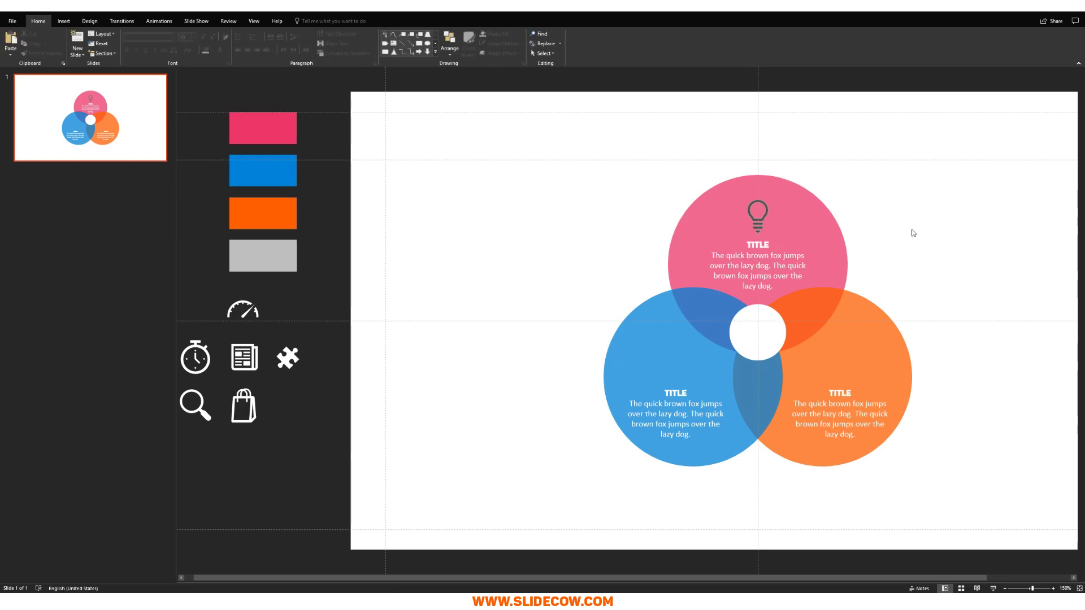
{"action": "left_click", "coordinate": [64, 21]}
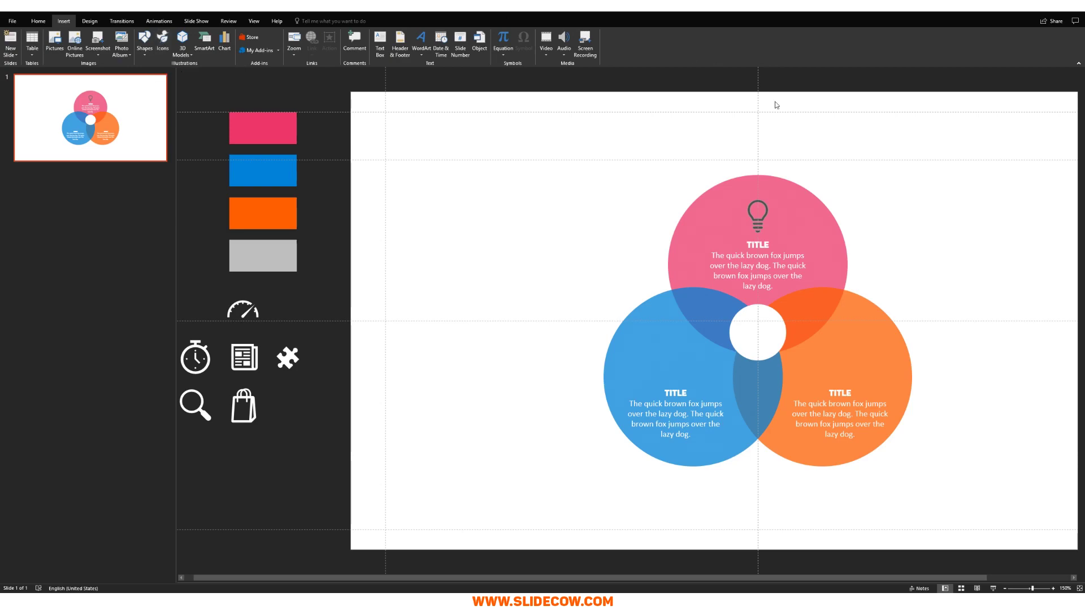
Step: Undo the dark grey Graphics Fill so the lightbulb icon turns white again
{"action": "key", "text": "ctrl+z"}
Step: Move the stopwatch icon onto the blue circle and bring it to the front
{"action": "left_click", "coordinate": [863, 174]}
{"action": "left_click_drag", "start_coordinate": [205, 367], "coordinate": [678, 373]}
{"action": "right_click", "coordinate": [540, 343]}
{"action": "left_click", "coordinate": [568, 424]}
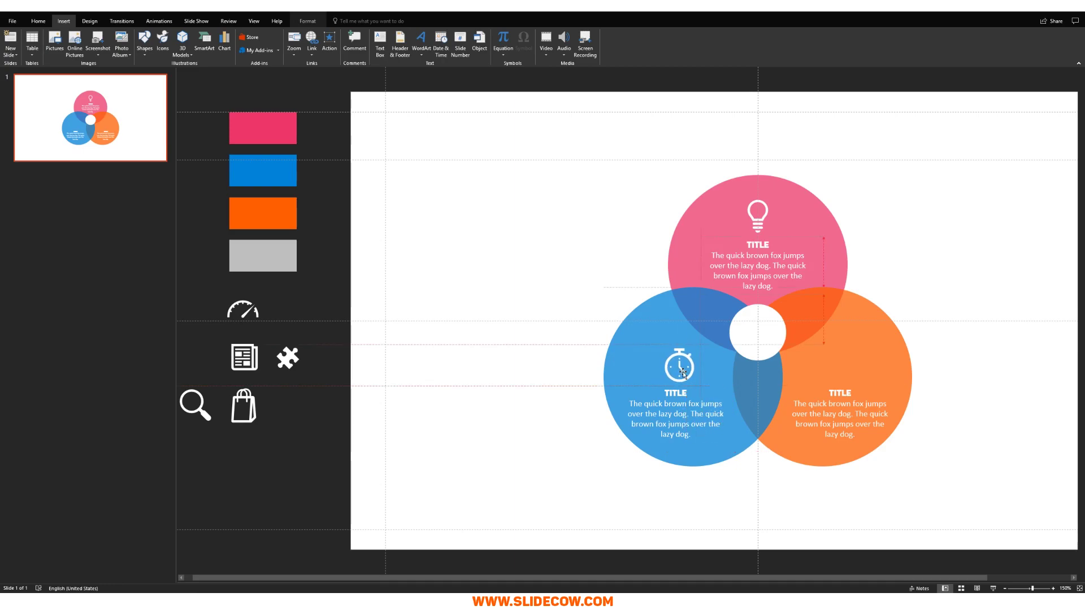
Step: Centre-align the stopwatch horizontally with the blue circle's TITLE and body text
{"action": "scroll", "coordinate": [678, 373], "scroll_direction": "up", "scroll_amount": 15}
{"action": "left_click", "coordinate": [646, 424], "text": "shift"}
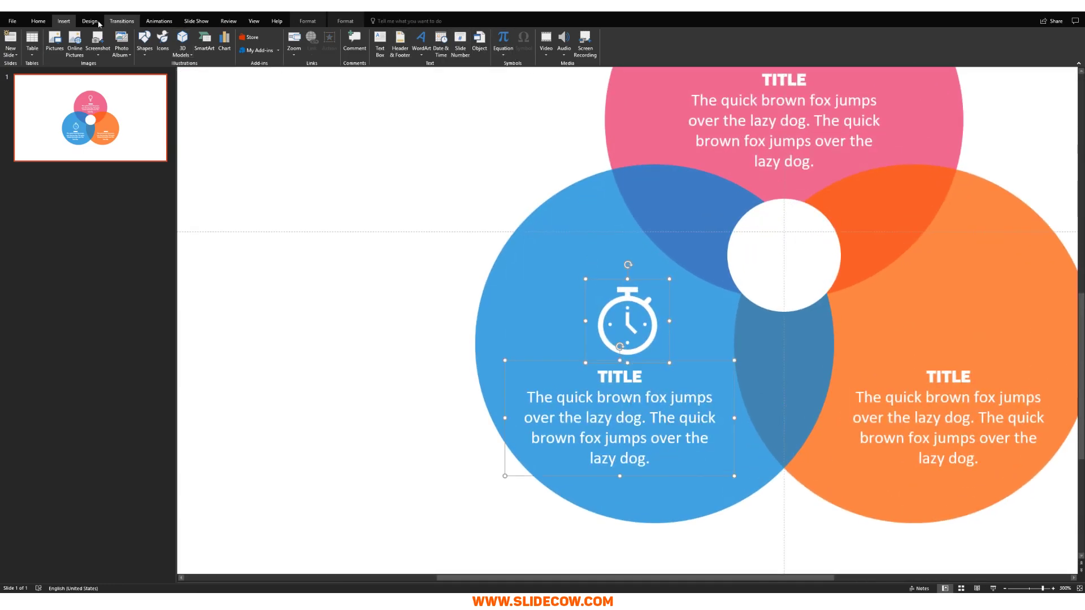
{"action": "left_click", "coordinate": [38, 21]}
{"action": "left_click", "coordinate": [450, 48]}
{"action": "mouse_move", "coordinate": [463, 161]}
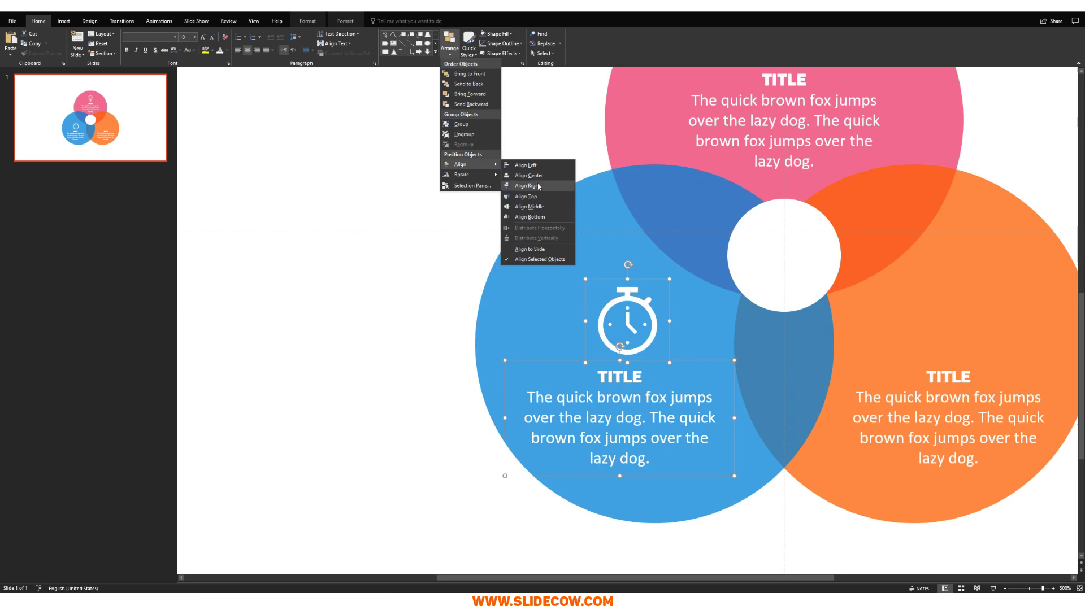
{"action": "left_click", "coordinate": [526, 179]}
{"action": "left_click", "coordinate": [665, 312]}
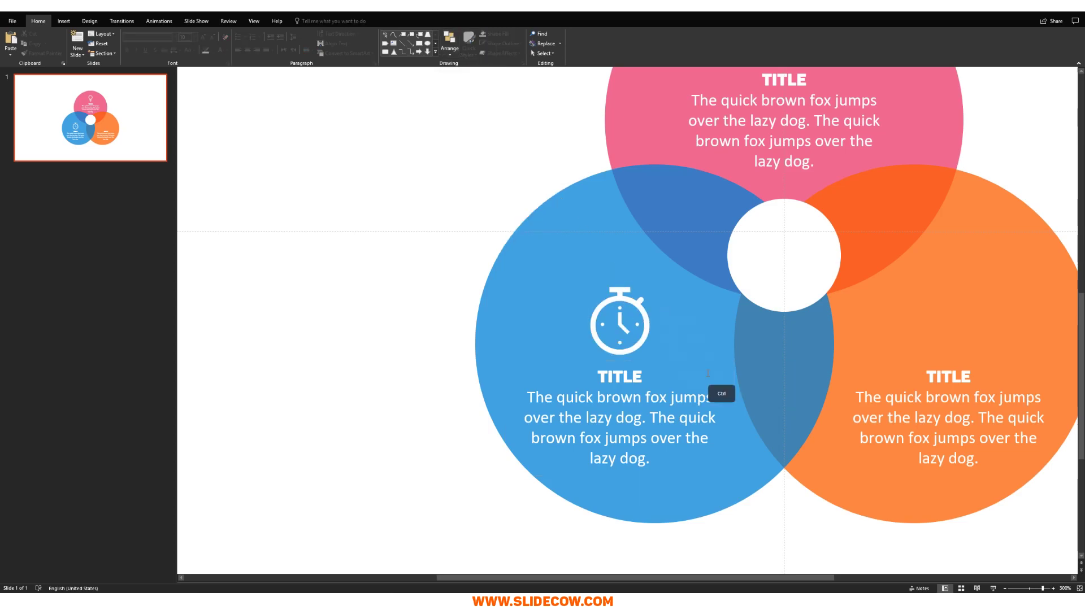
{"action": "scroll", "coordinate": [707, 373], "scroll_direction": "down", "scroll_amount": 10}
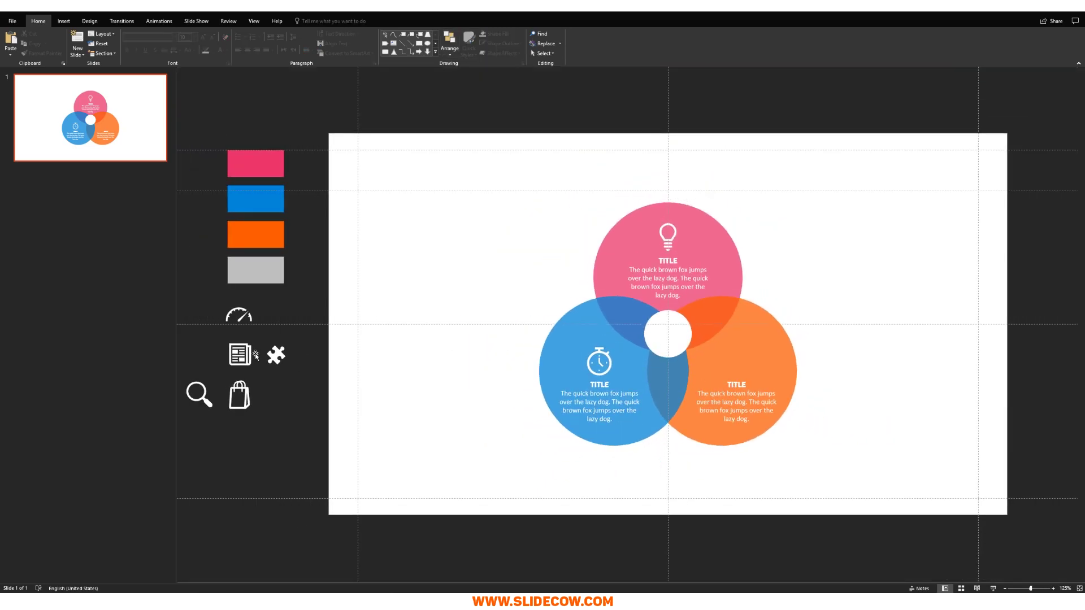
Step: Drop the magnifier icon onto the orange circle and centre it over its text
{"action": "left_click_drag", "start_coordinate": [199, 396], "coordinate": [864, 355]}
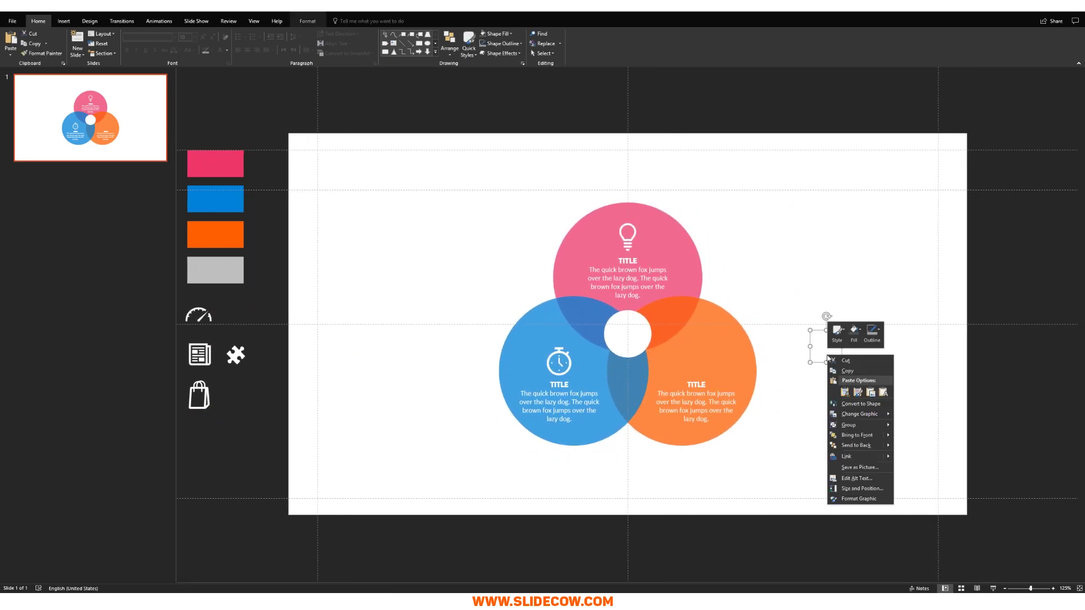
{"action": "key", "text": "Escape"}
{"action": "left_click_drag", "start_coordinate": [826, 355], "coordinate": [696, 368]}
{"action": "scroll", "coordinate": [696, 368], "scroll_direction": "up", "scroll_amount": 5}
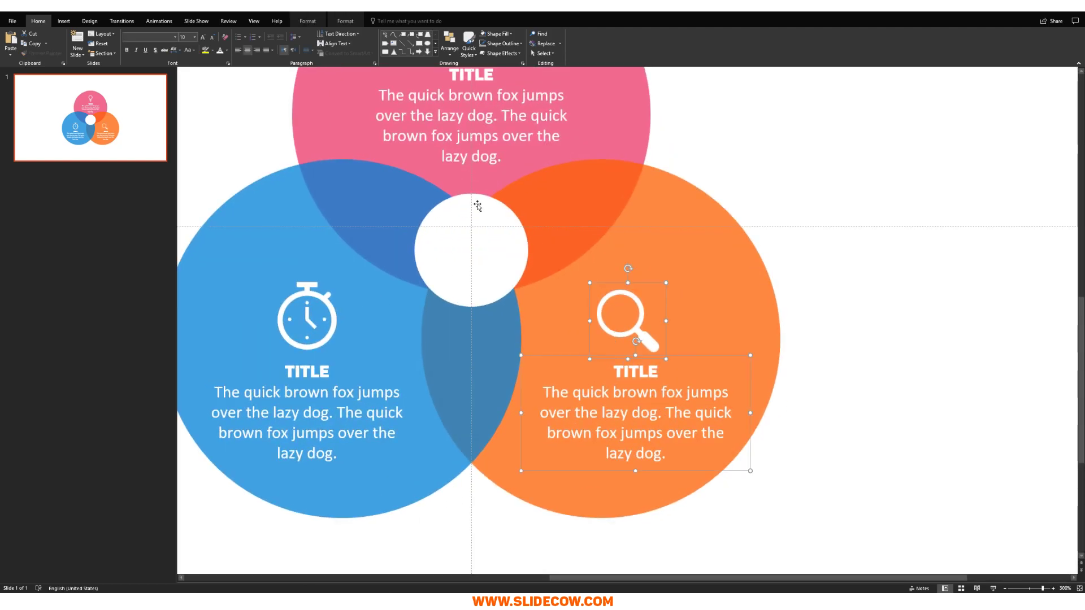
{"action": "left_click", "coordinate": [450, 40]}
{"action": "mouse_move", "coordinate": [486, 165]}
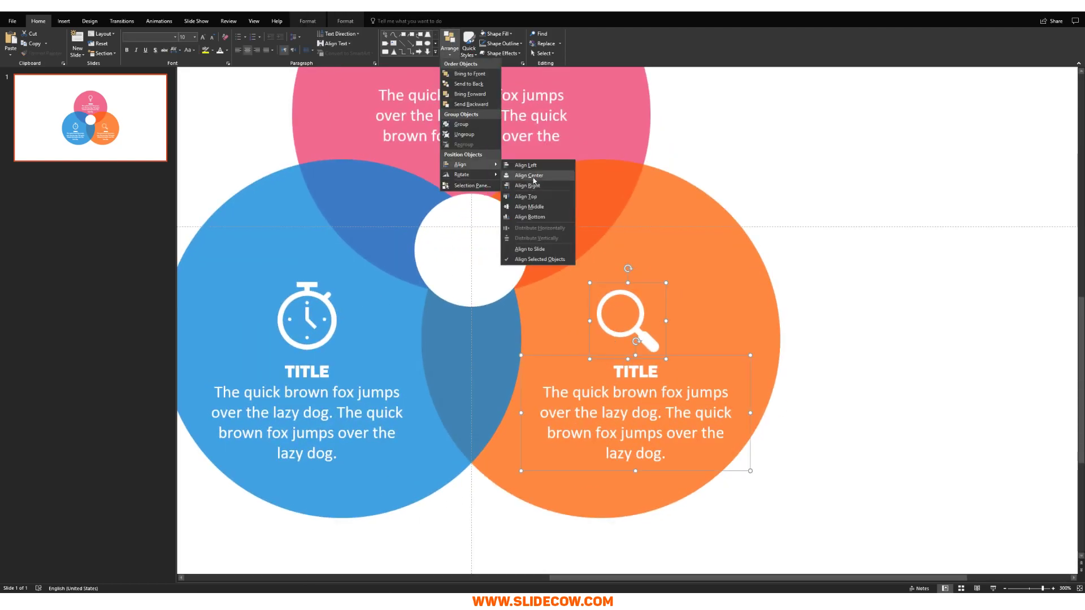
{"action": "left_click", "coordinate": [534, 180]}
Step: Align the magnifier and stopwatch icons by their middles so they sit level
{"action": "key", "text": "Escape"}
{"action": "left_click", "coordinate": [661, 317]}
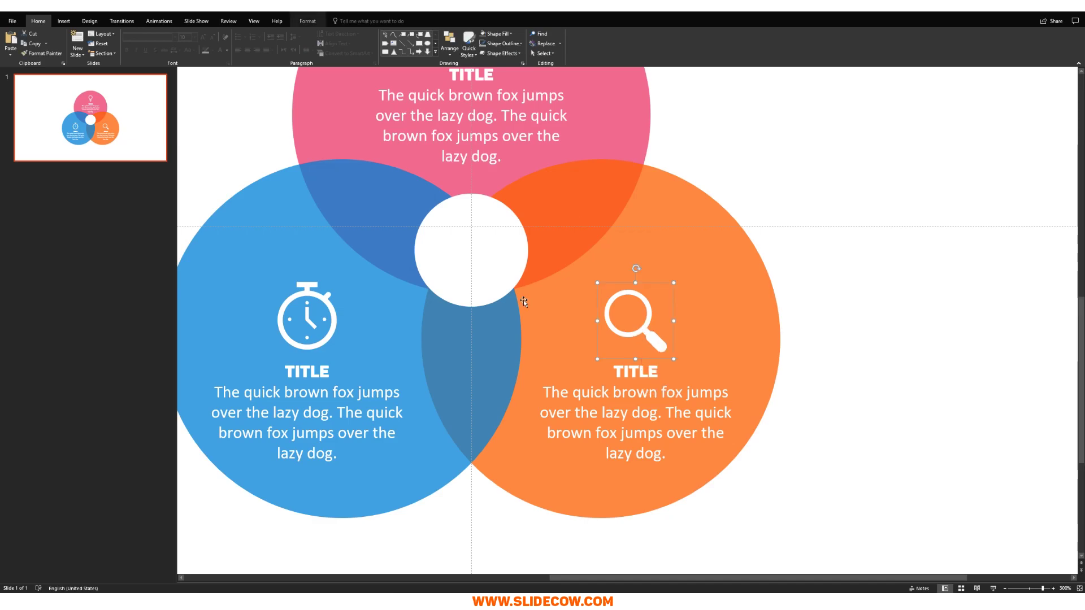
{"action": "left_click", "coordinate": [342, 331], "text": "shift"}
{"action": "left_click", "coordinate": [450, 40]}
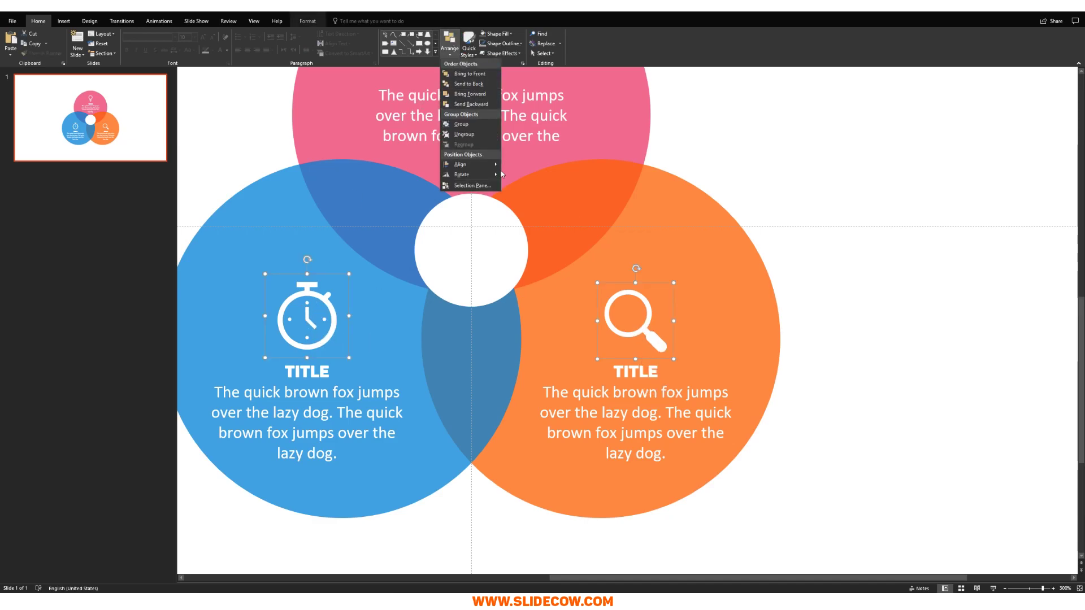
{"action": "mouse_move", "coordinate": [486, 165]}
{"action": "left_click", "coordinate": [558, 208]}
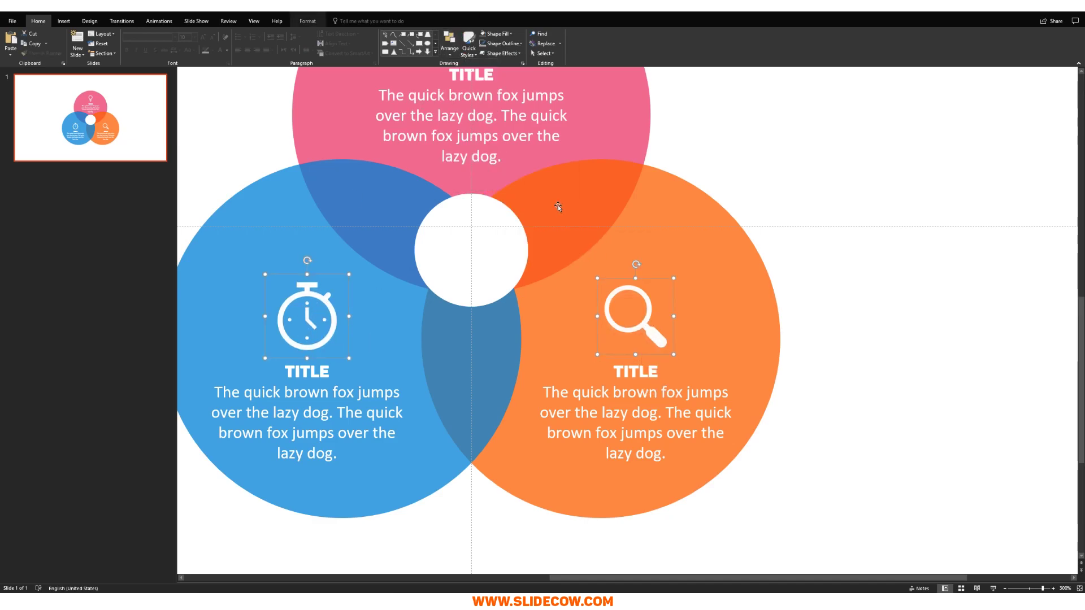
{"action": "left_click", "coordinate": [552, 205]}
{"action": "scroll", "coordinate": [554, 208], "scroll_direction": "down", "scroll_amount": 10}
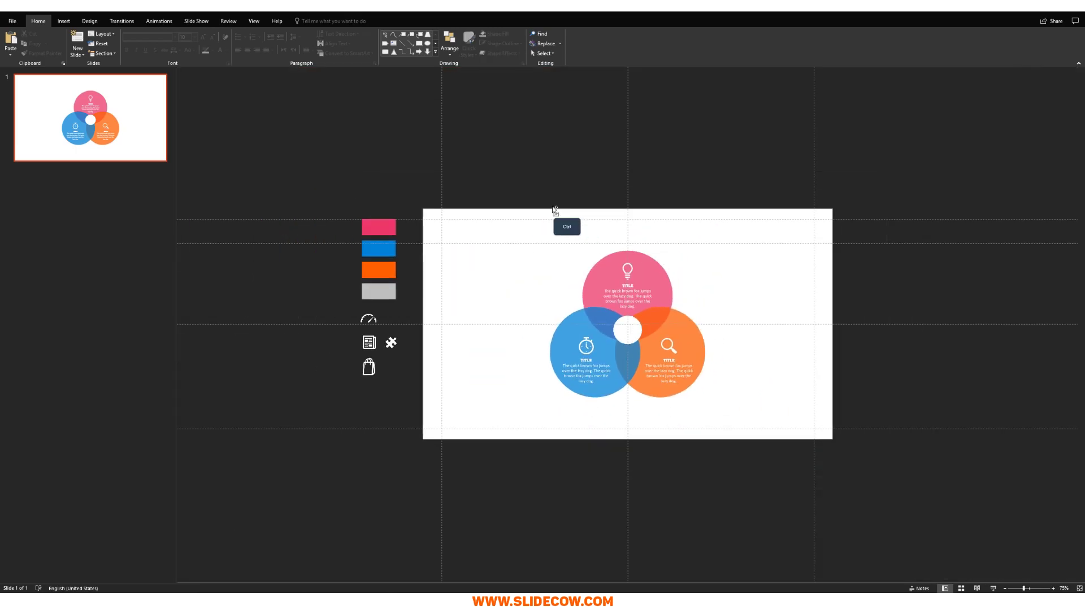
{"action": "scroll", "coordinate": [554, 209], "scroll_direction": "up", "scroll_amount": 5}
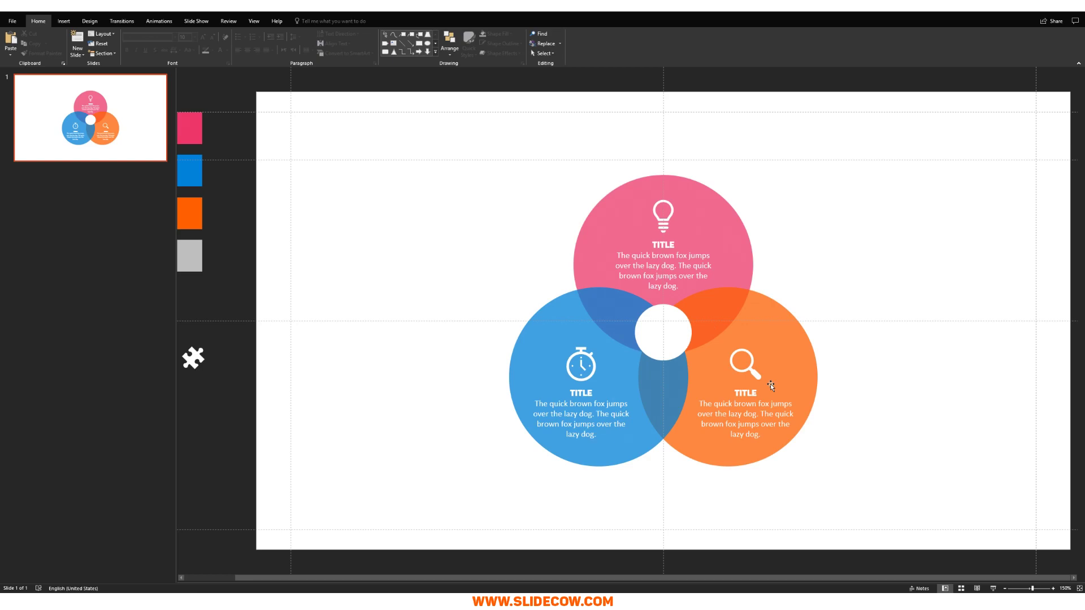
{"action": "left_click", "coordinate": [63, 20]}
Step: Draw a two-point curve and move it to start in the pink–orange overlap, sweeping right
{"action": "left_click", "coordinate": [144, 40]}
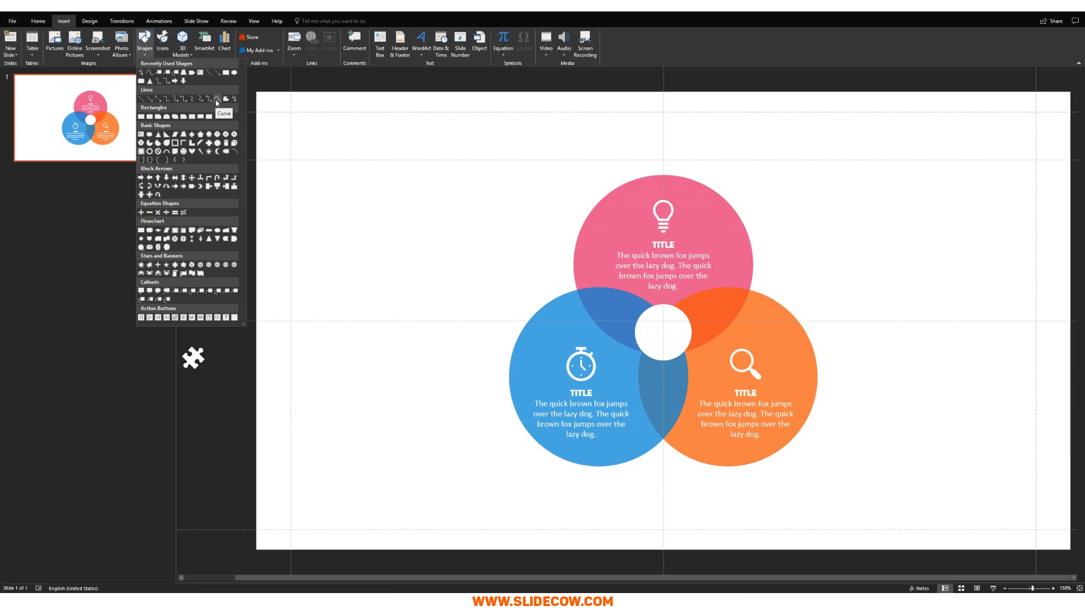
{"action": "left_click", "coordinate": [217, 99]}
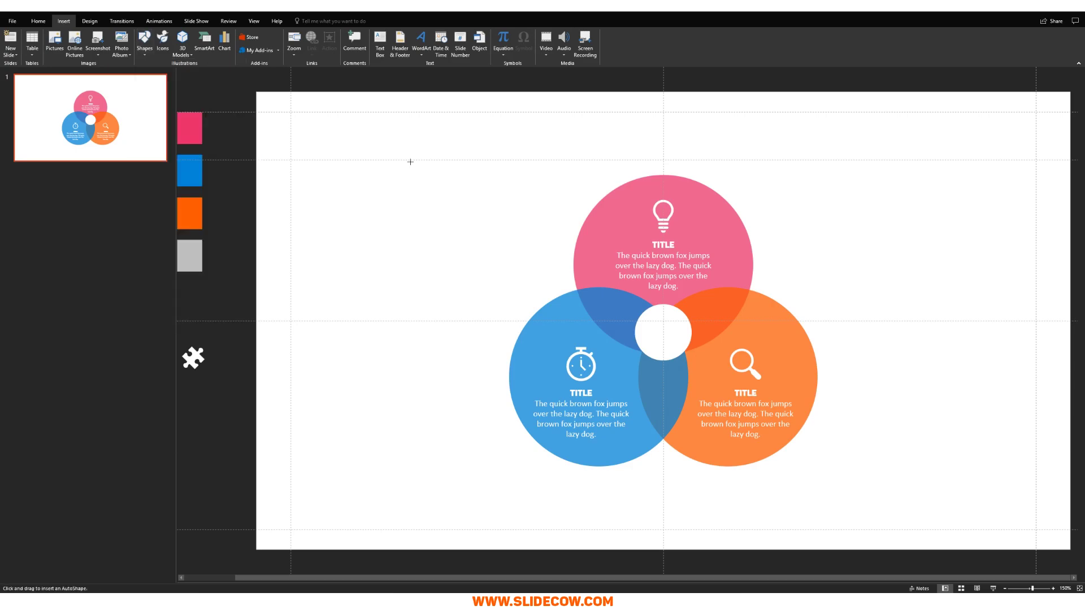
{"action": "left_click", "coordinate": [791, 276]}
{"action": "left_click", "coordinate": [836, 249]}
{"action": "double_click", "coordinate": [881, 251]}
{"action": "left_click_drag", "start_coordinate": [860, 250], "coordinate": [797, 279]}
{"action": "scroll", "coordinate": [838, 306], "scroll_direction": "up", "scroll_amount": 5}
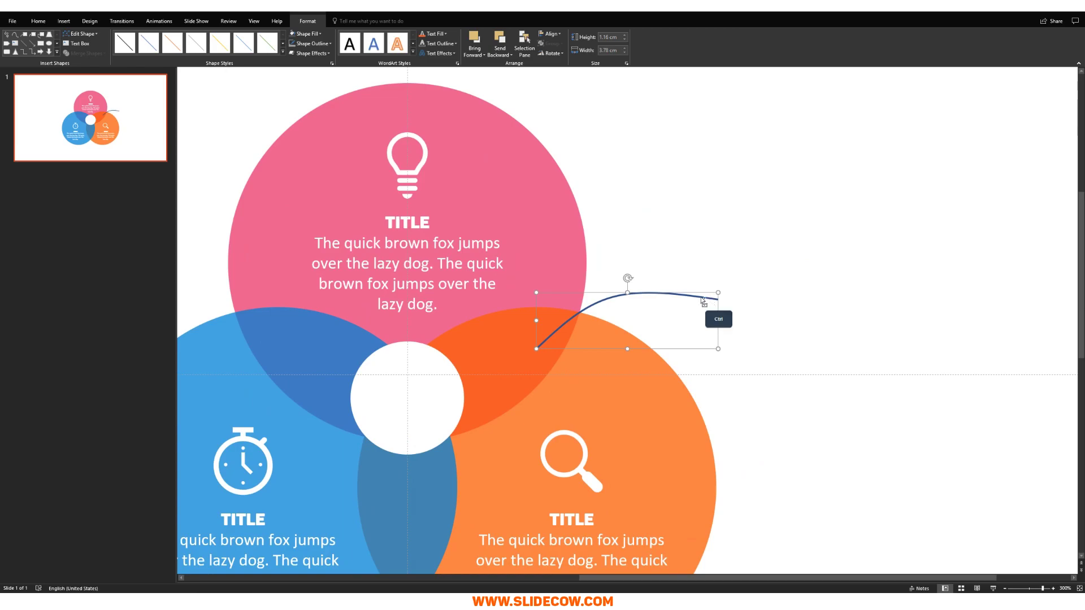
{"action": "scroll", "coordinate": [627, 320], "scroll_direction": "up", "scroll_amount": 3}
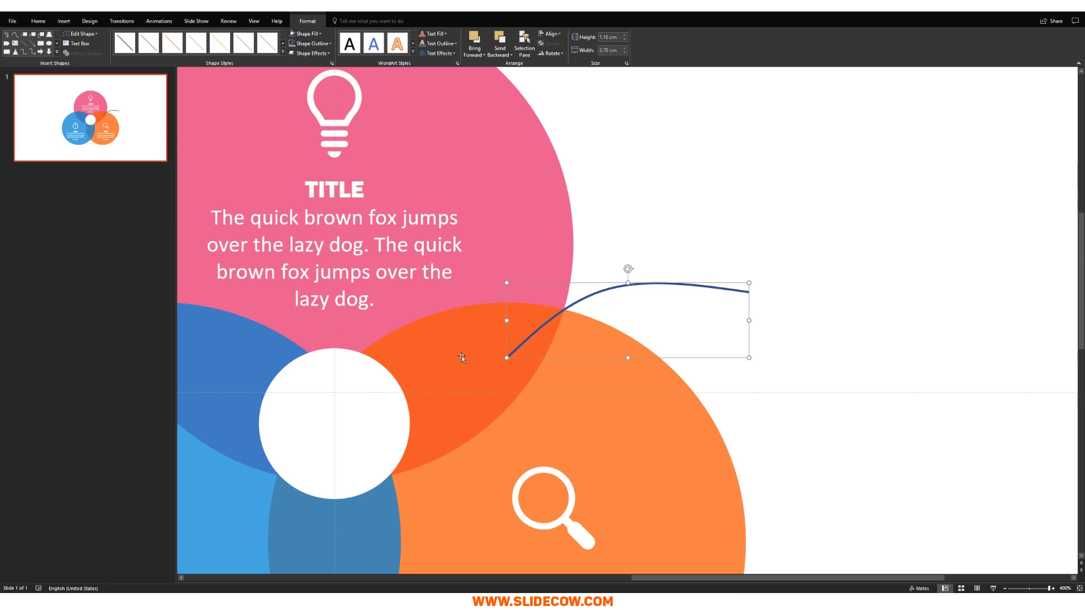
{"action": "scroll", "coordinate": [500, 357], "scroll_direction": "down", "scroll_amount": 5}
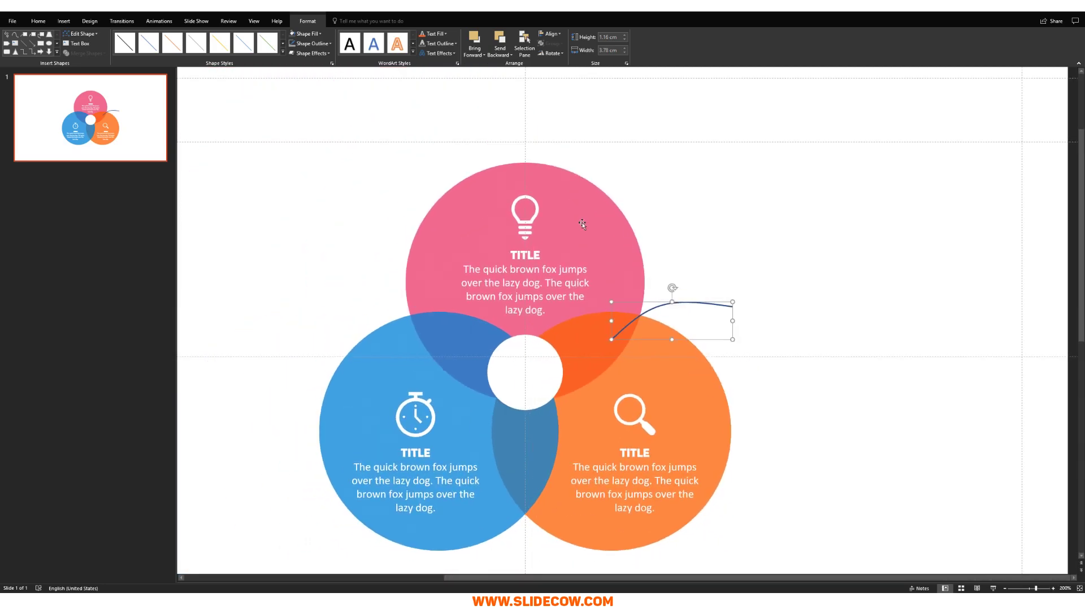